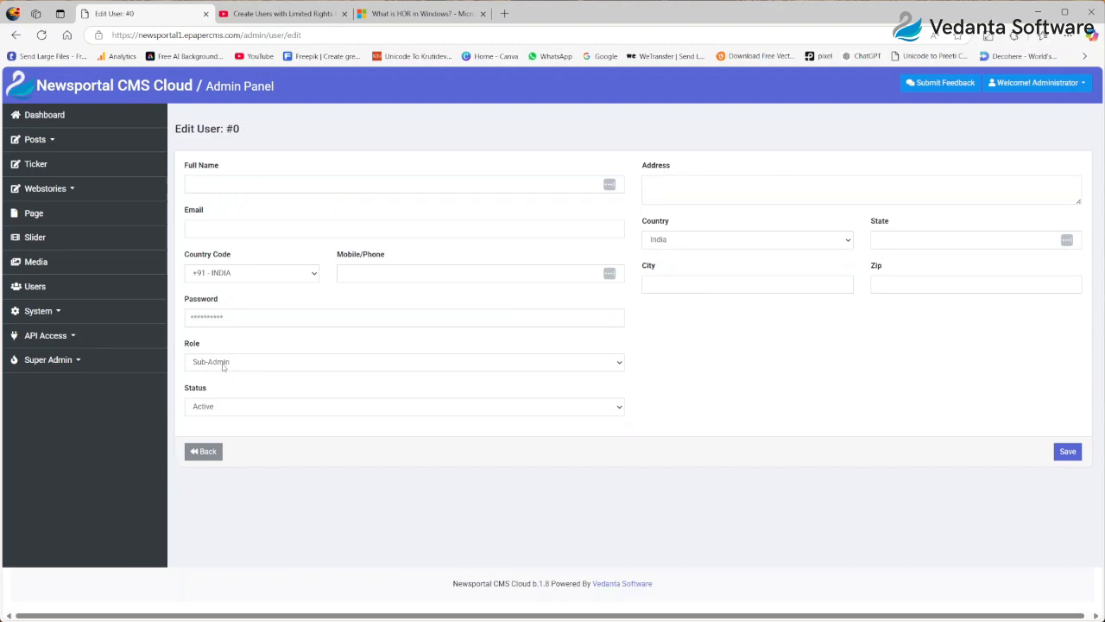
pyautogui.click(222, 367)
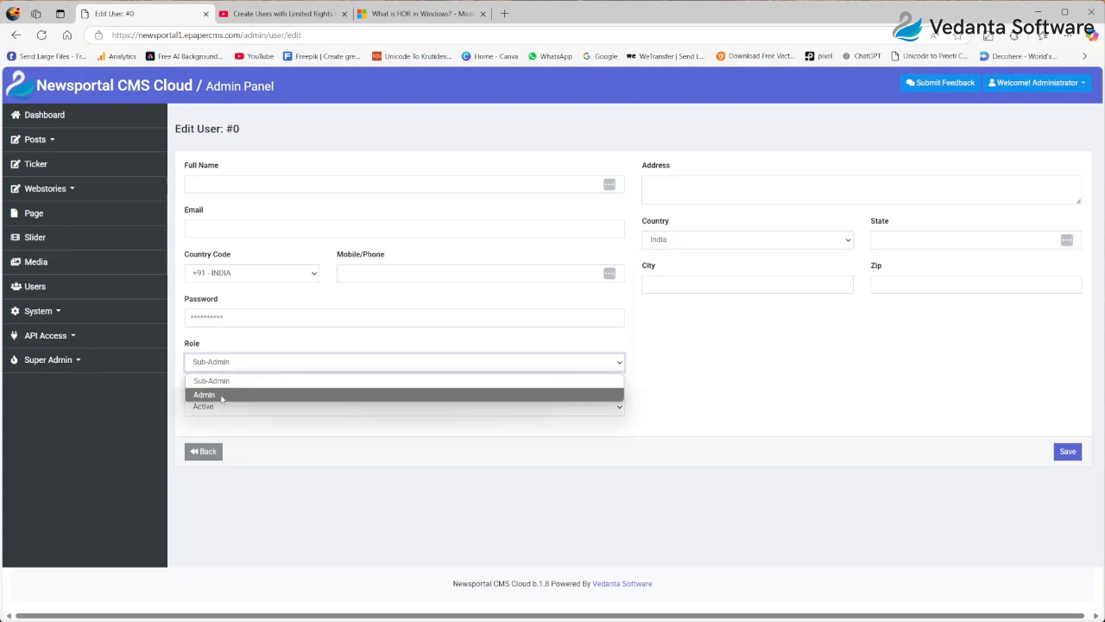
pyautogui.click(218, 350)
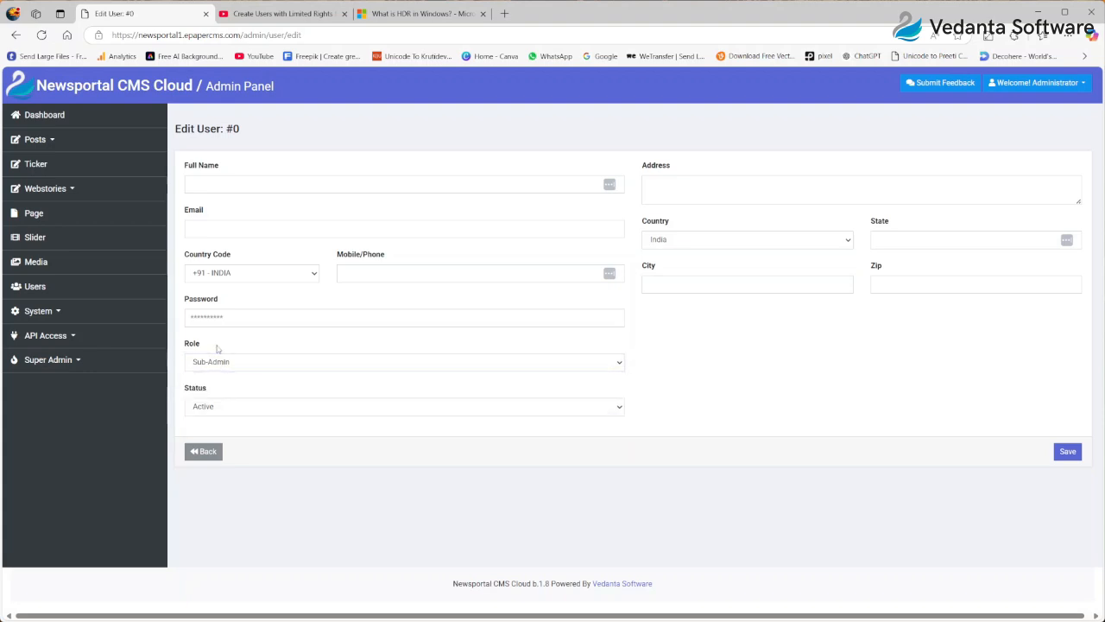
pyautogui.click(41, 361)
pyautogui.click(74, 367)
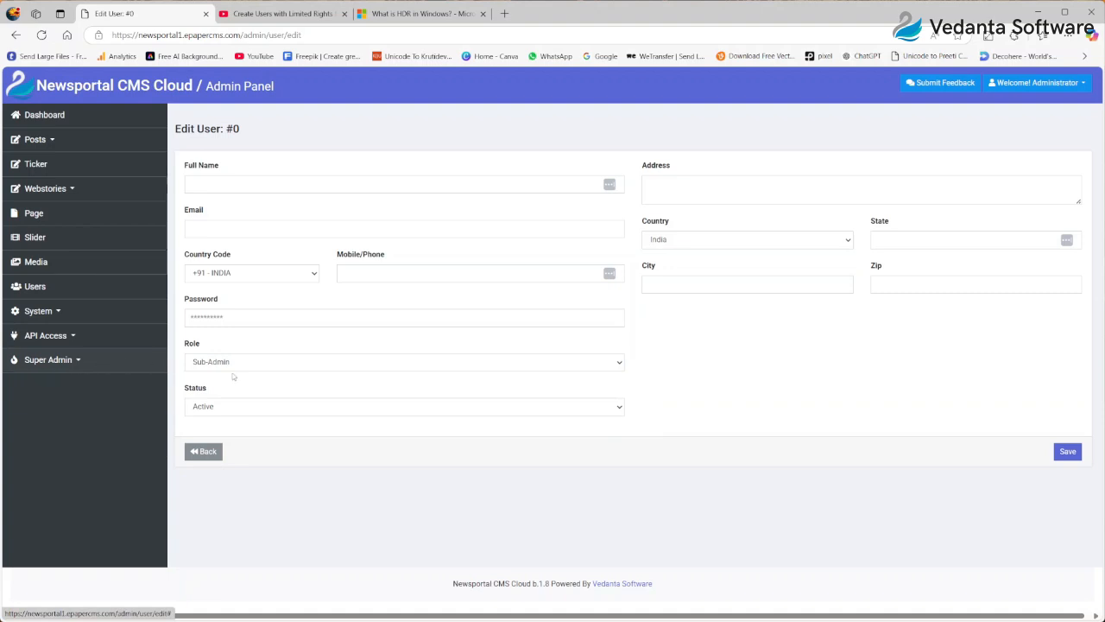
# Fill in the new user's full name, email and account password, using the saved entry for the email and password.
pyautogui.click(219, 185)
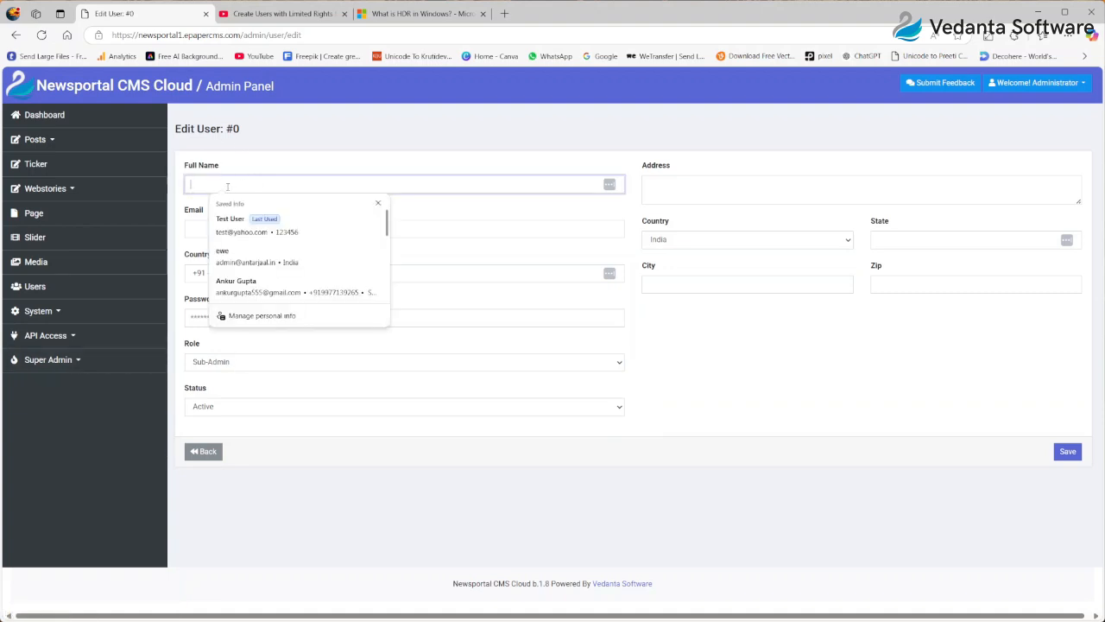
pyautogui.write('Test User')
pyautogui.press('Tab')
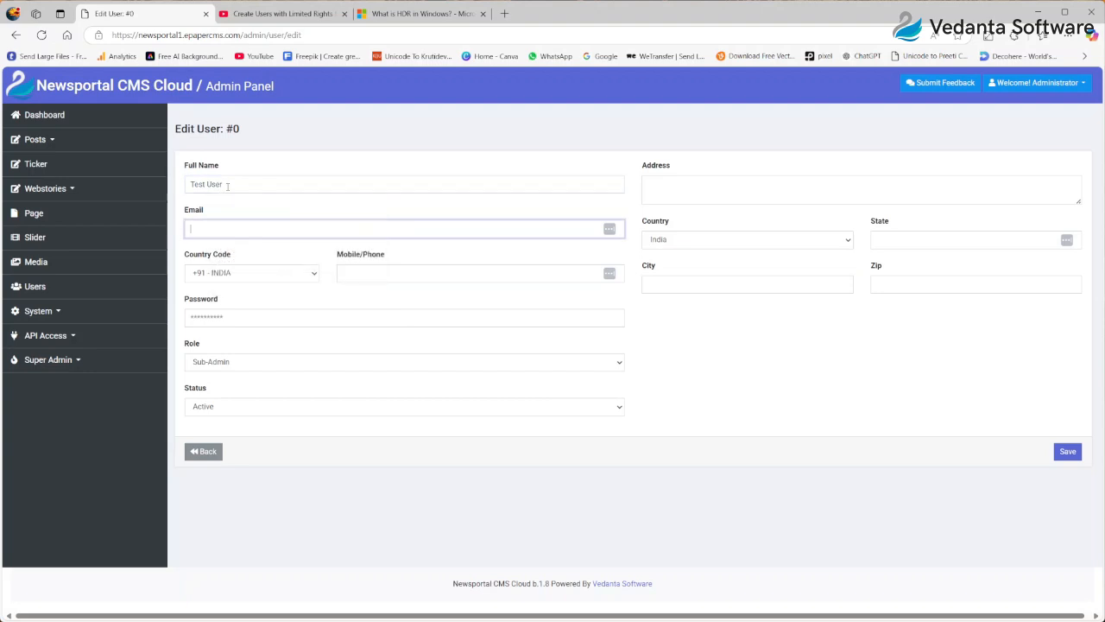
pyautogui.click(233, 227)
pyautogui.write('test@yahoo.com')
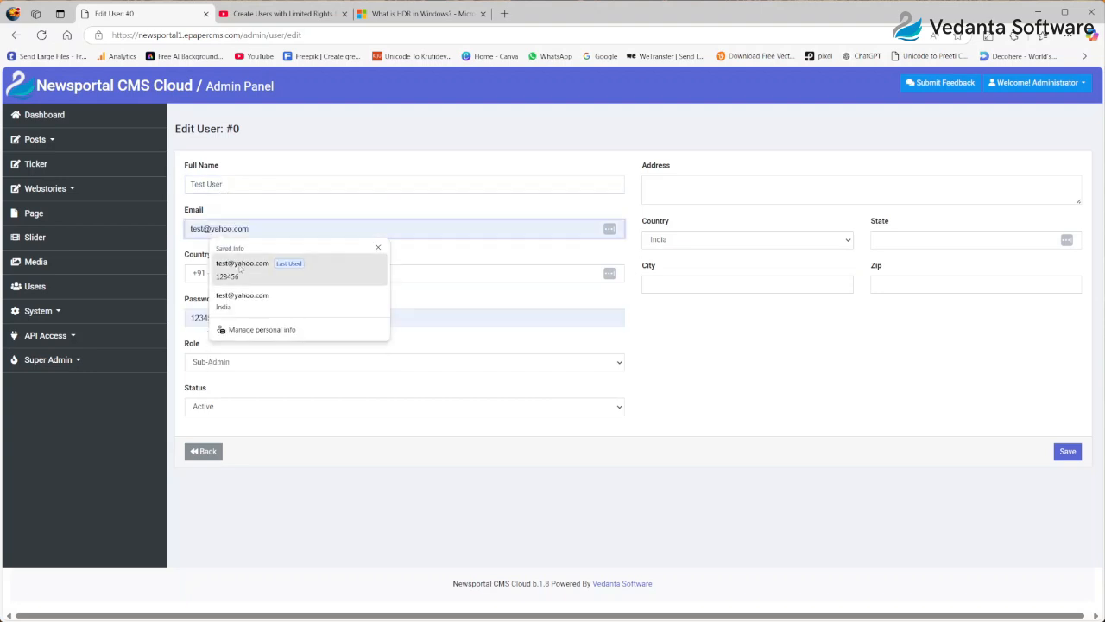
pyautogui.click(242, 270)
pyautogui.doubleClick(239, 318)
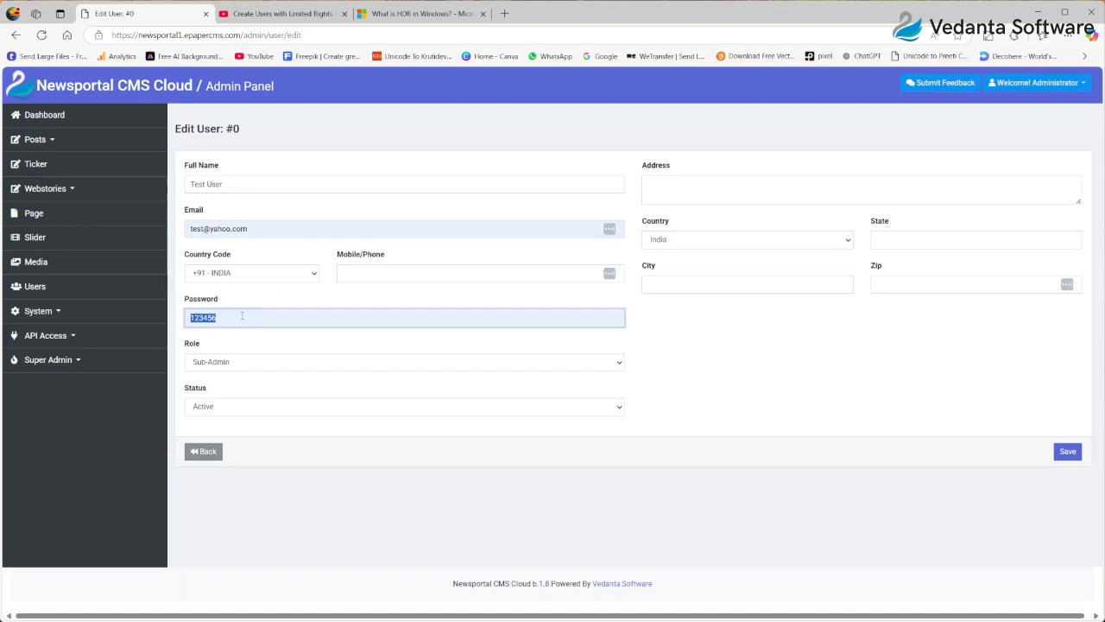
# Save the new user with the Sub-Admin role and Active status, leaving the mobile number empty.
pyautogui.click(381, 274)
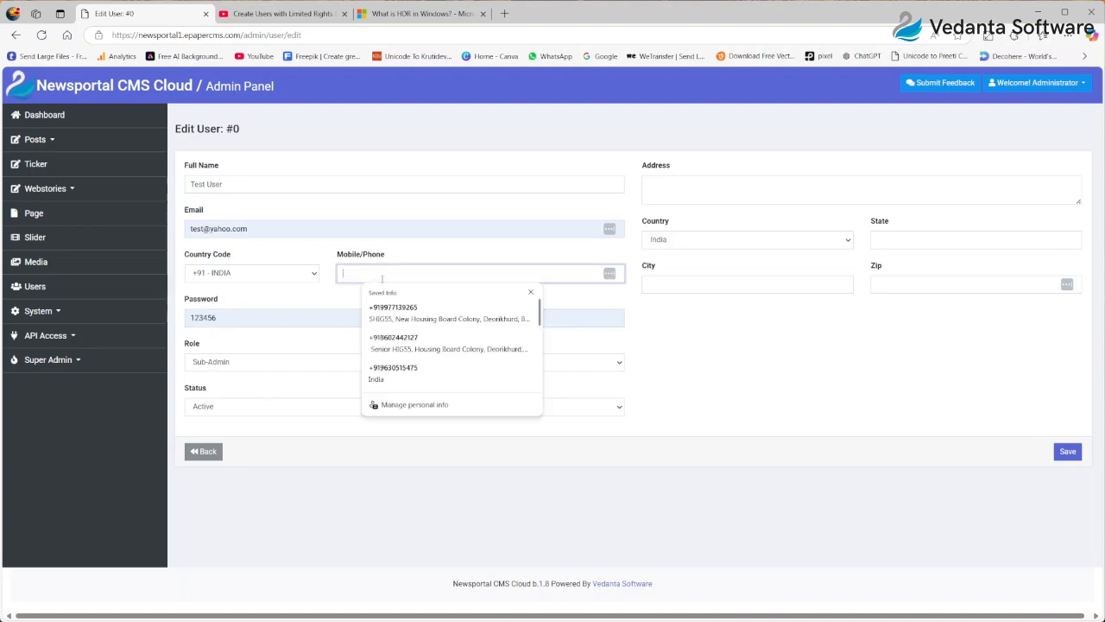
pyautogui.click(665, 363)
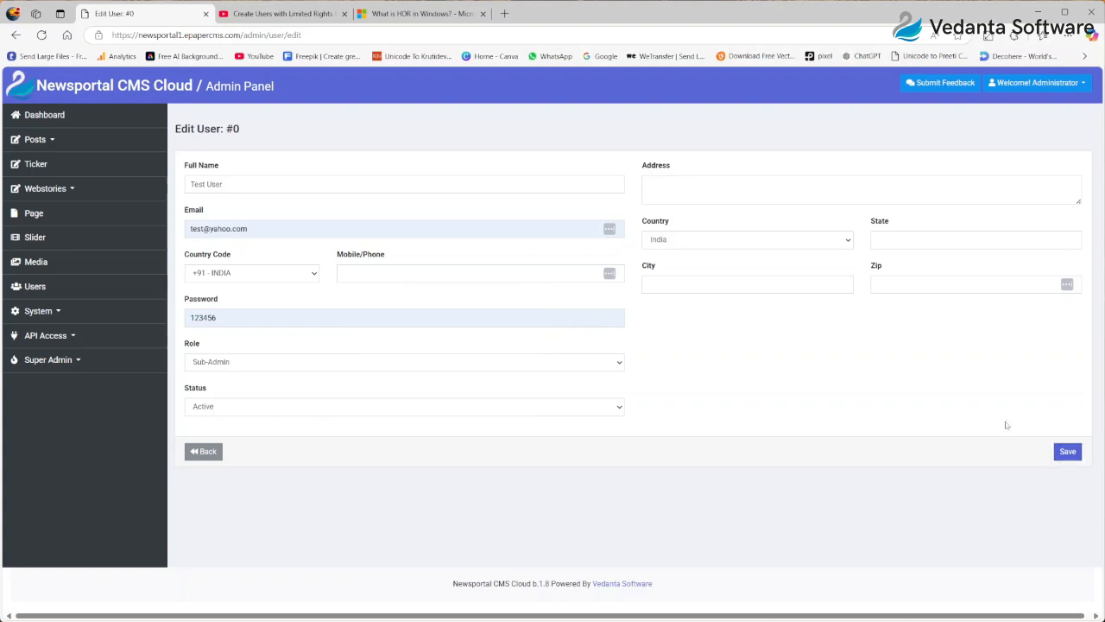
pyautogui.click(1068, 452)
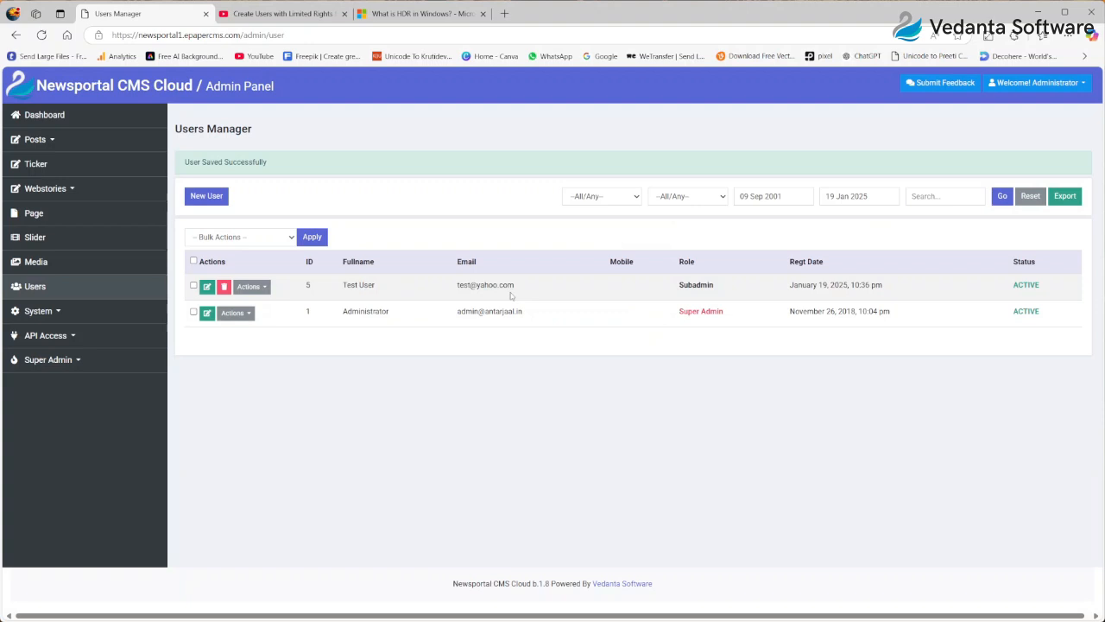
# Close the "What is HDR in Windows?" page and open a new InPrivate window.
pyautogui.click(483, 14)
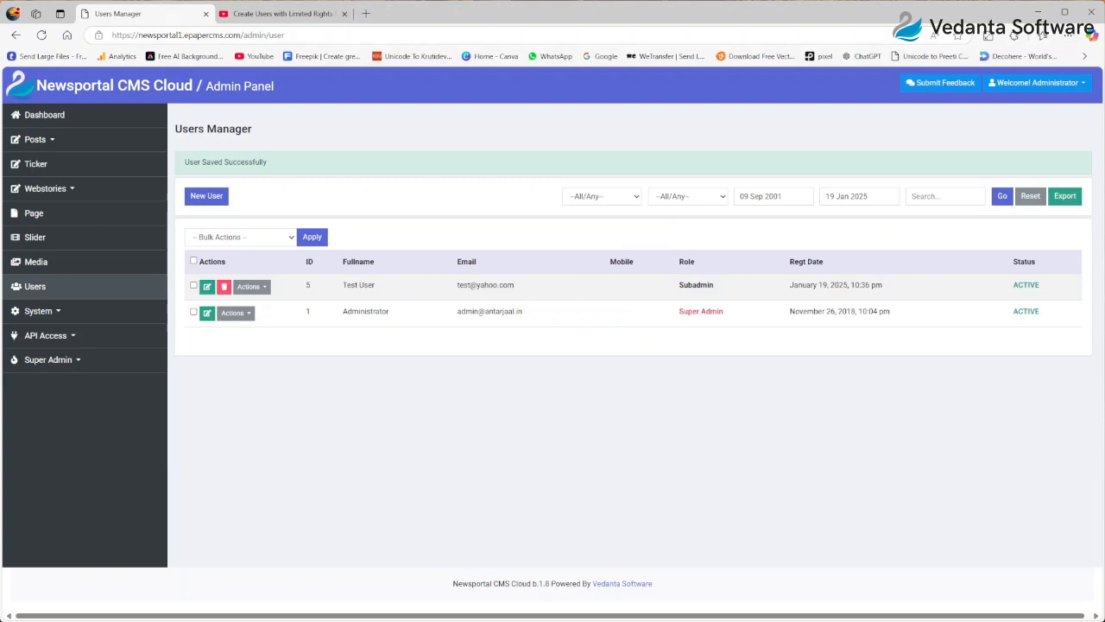
pyautogui.click(1068, 35)
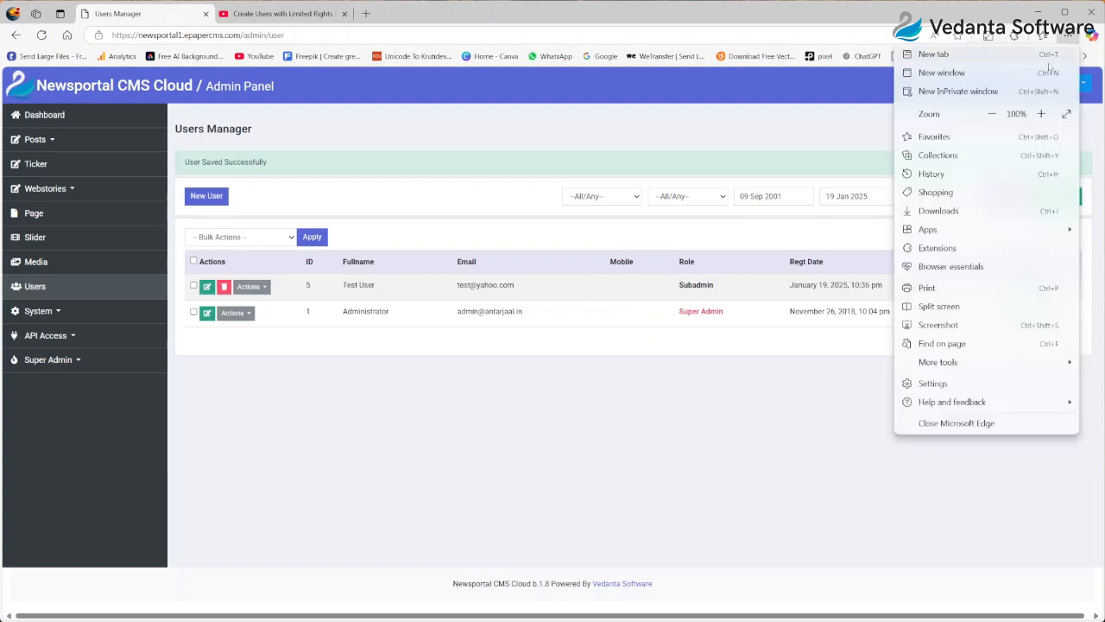
pyautogui.click(992, 91)
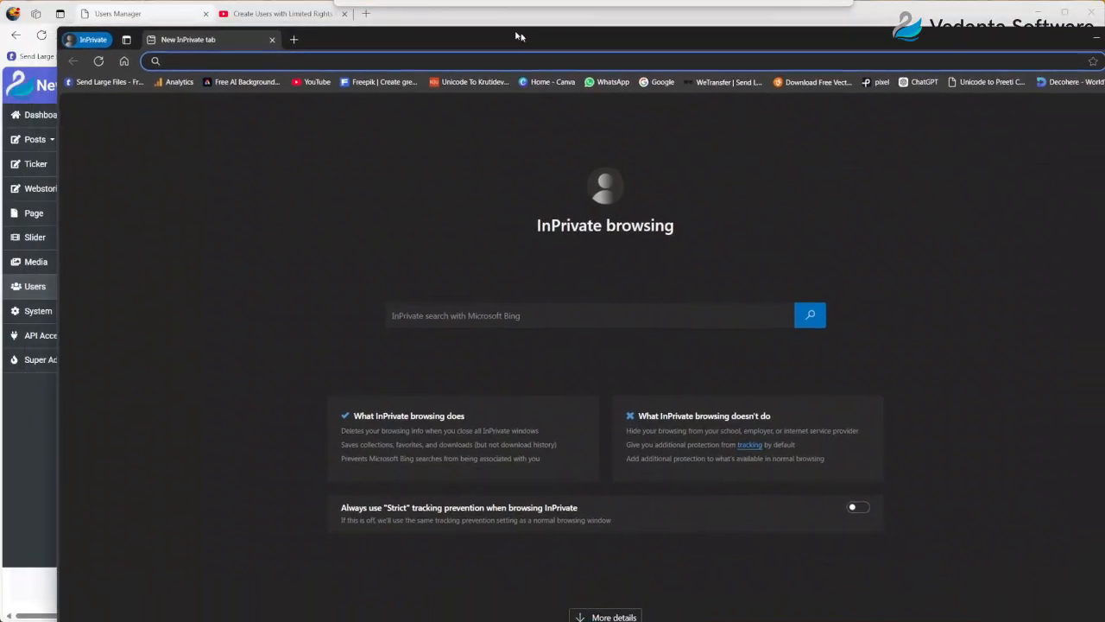
# Copy the Users Manager address into the InPrivate window, remove its trailing "user" part and load the admin page.
pyautogui.click(371, 36)
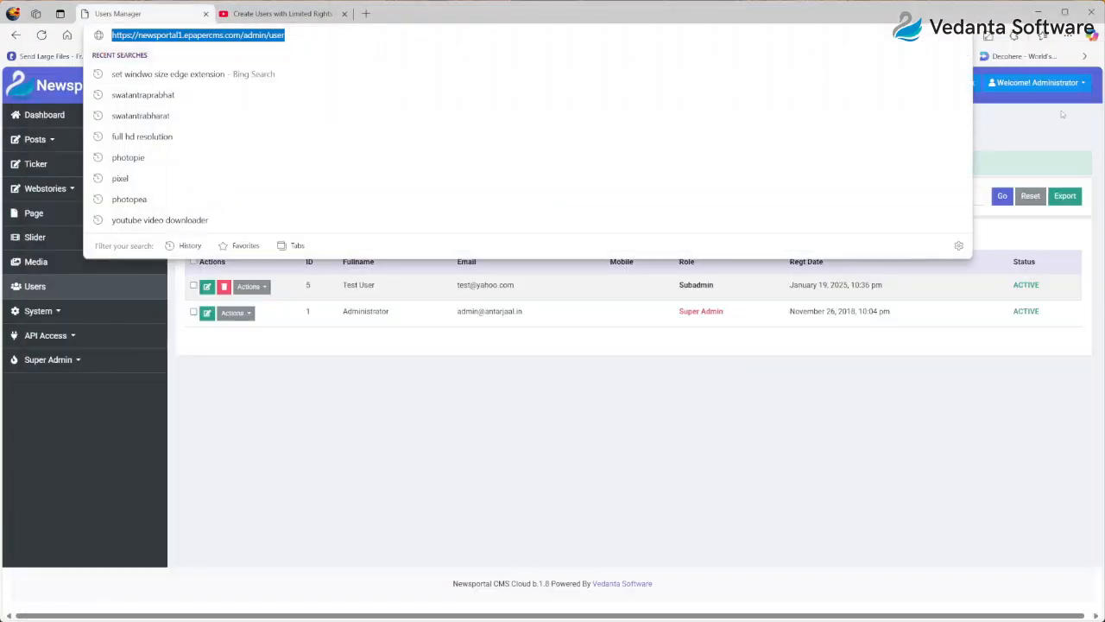
pyautogui.hotkey('ctrl', 'c')
pyautogui.hotkey('alt', 'Tab')
pyautogui.click(167, 75)
pyautogui.hotkey('ctrl', 'v')
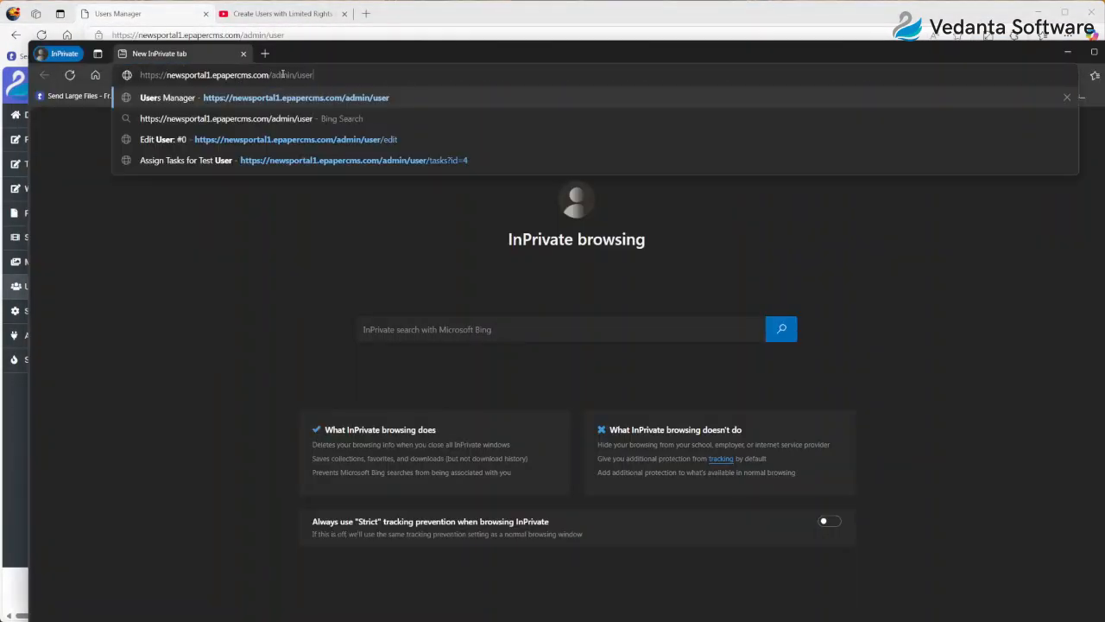
pyautogui.doubleClick(295, 75)
pyautogui.press('BackSpace')
pyautogui.press('Return')
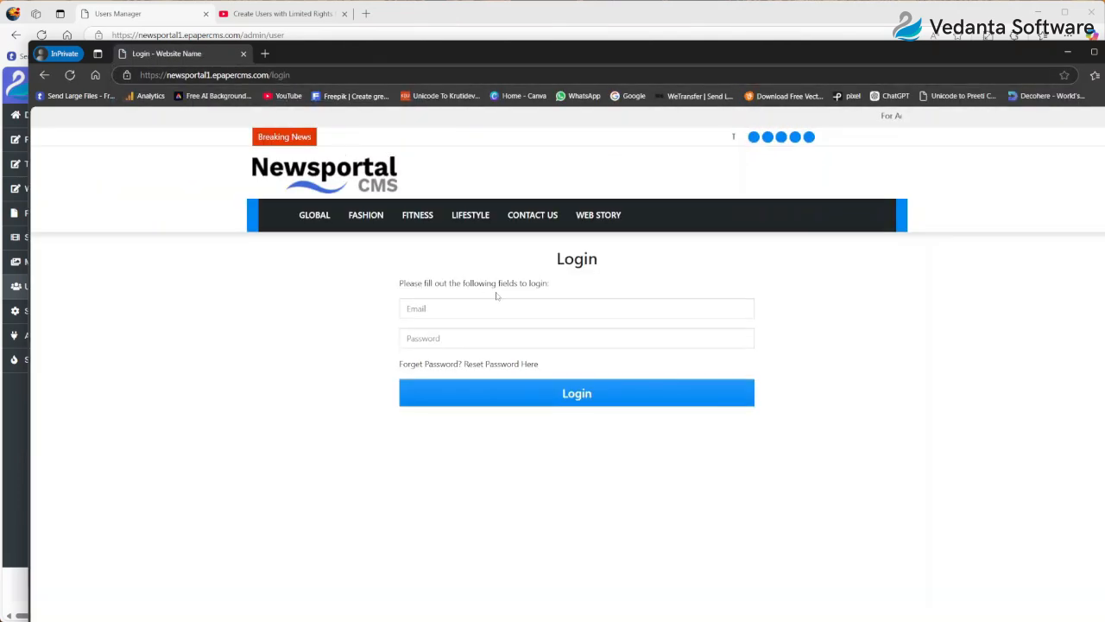
# Try to log in with the newly created sub-admin's email and password.
pyautogui.click(490, 310)
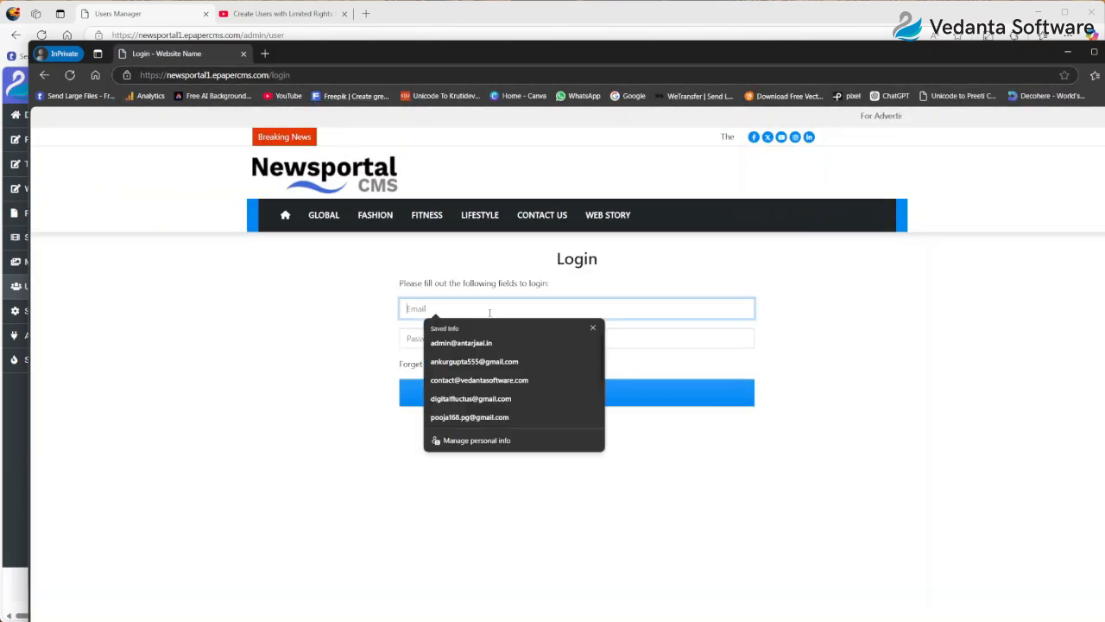
pyautogui.write('test@yahoo.com')
pyautogui.press('Tab')
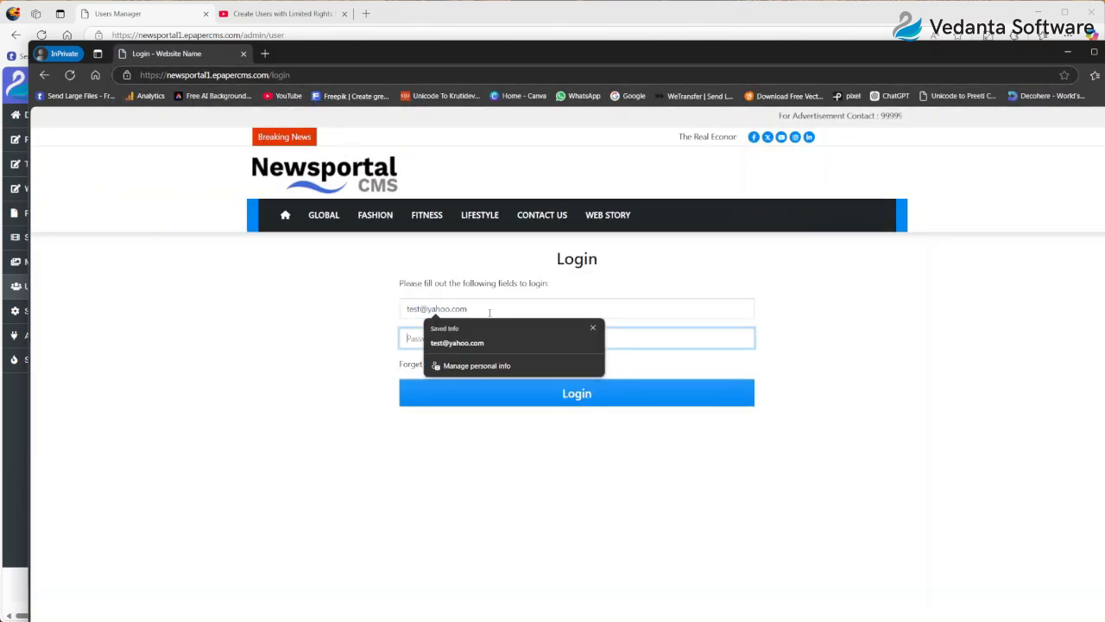
pyautogui.write('•••••')
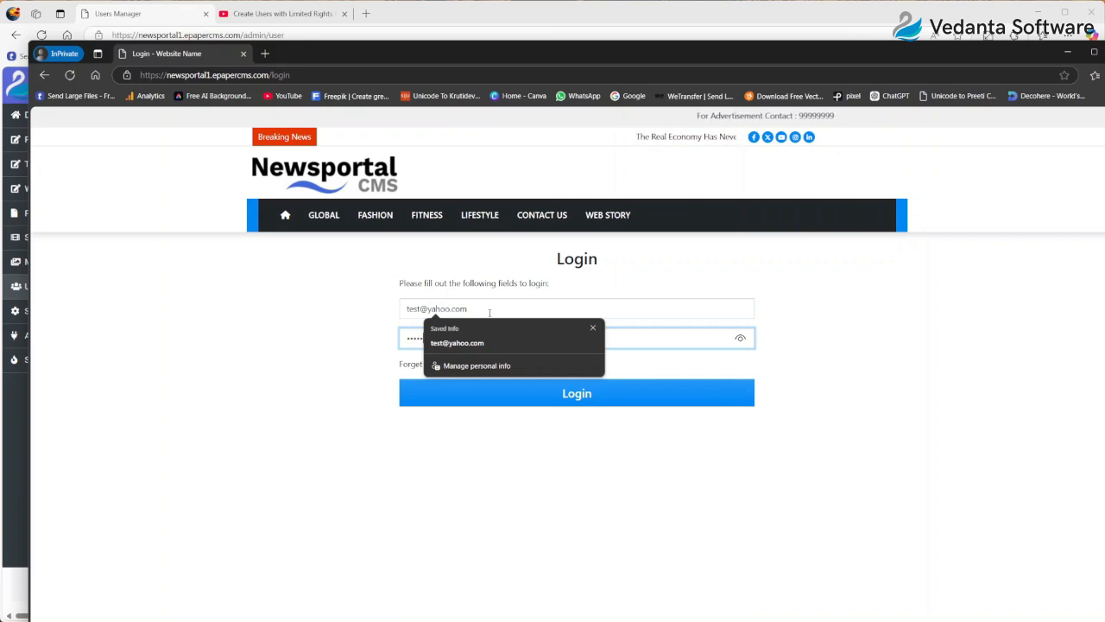
pyautogui.click(691, 392)
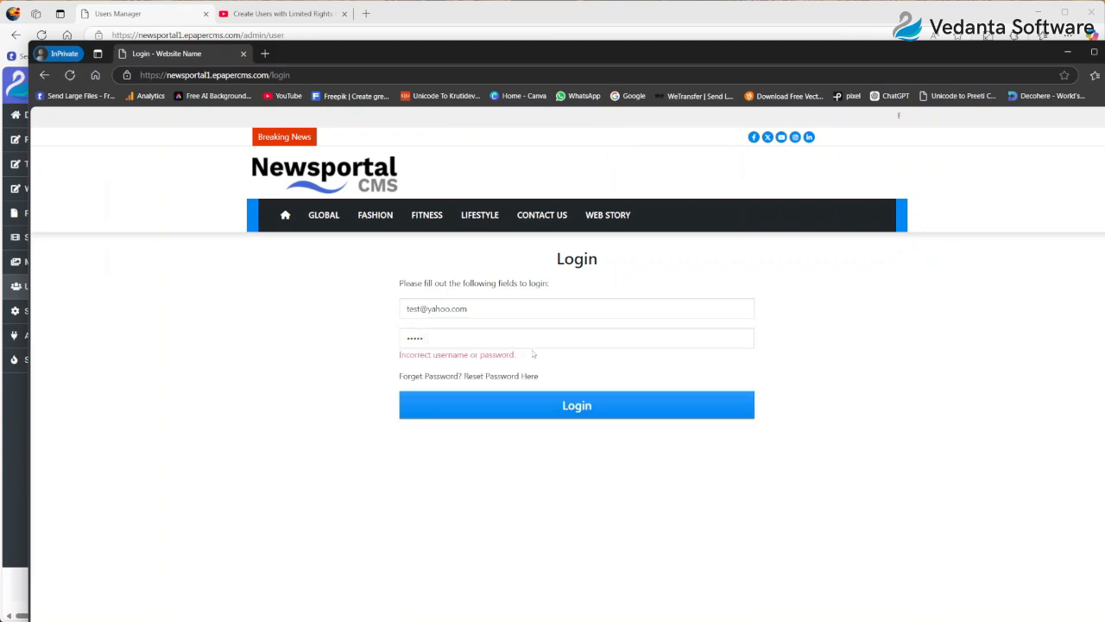
# Complete the sub-admin's password with its missing character, log in and select the Dashboard.
pyautogui.write('•')
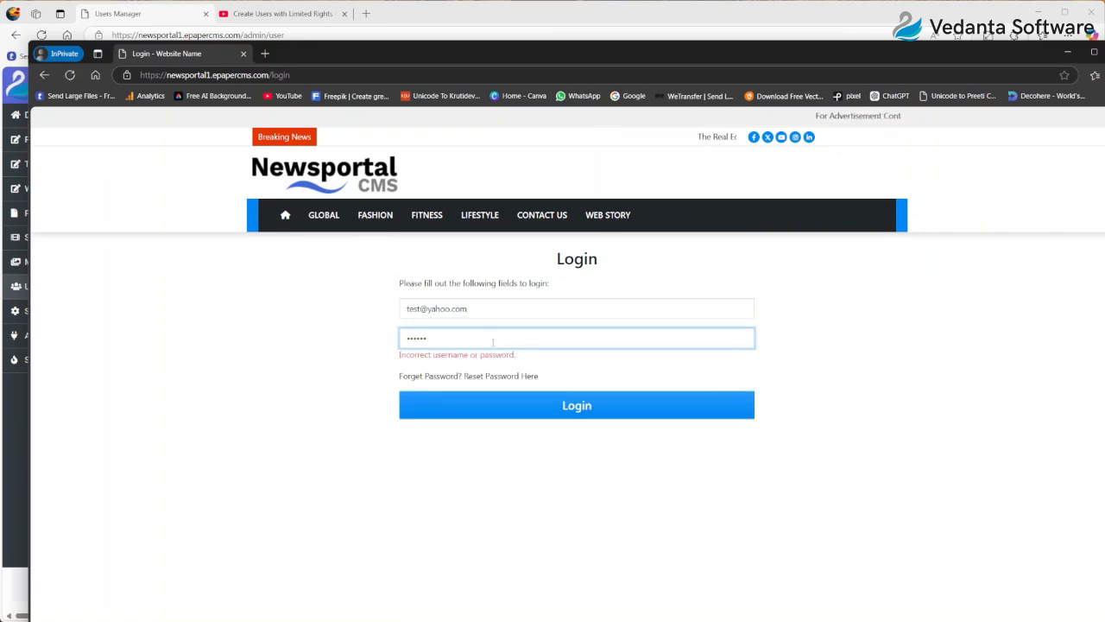
pyautogui.click(481, 406)
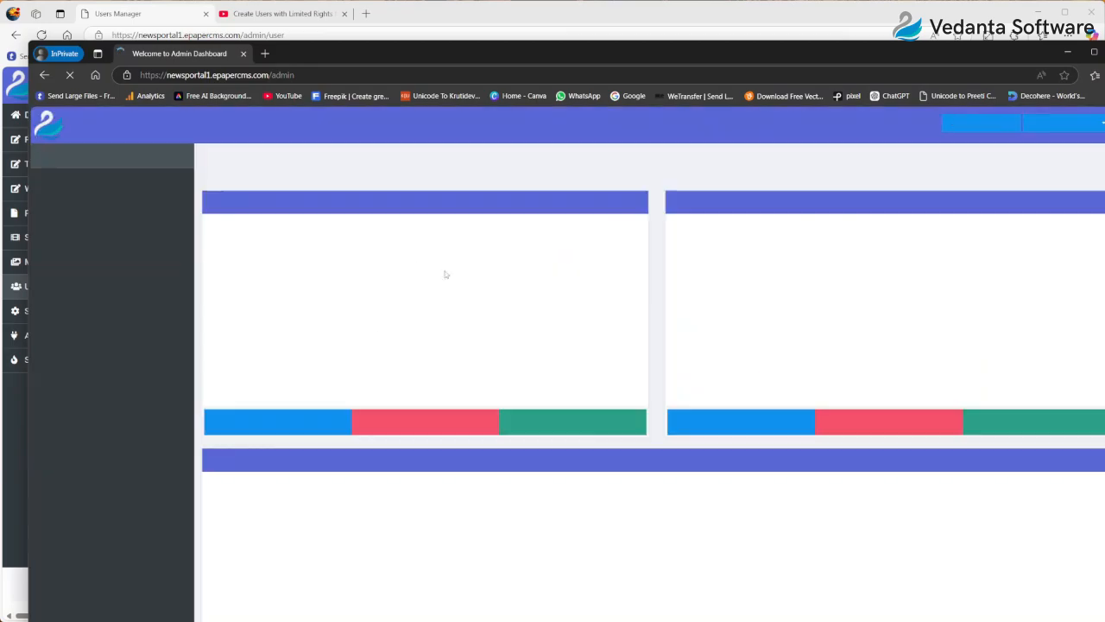
pyautogui.moveTo(501, 36); pyautogui.dragTo(496, 74)
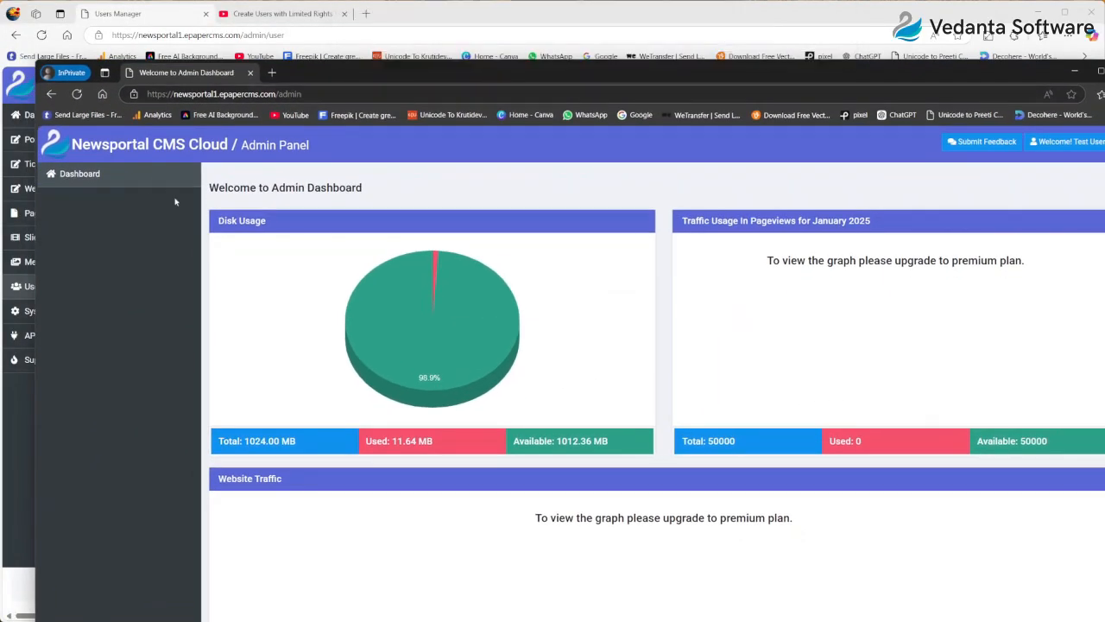
pyautogui.click(68, 180)
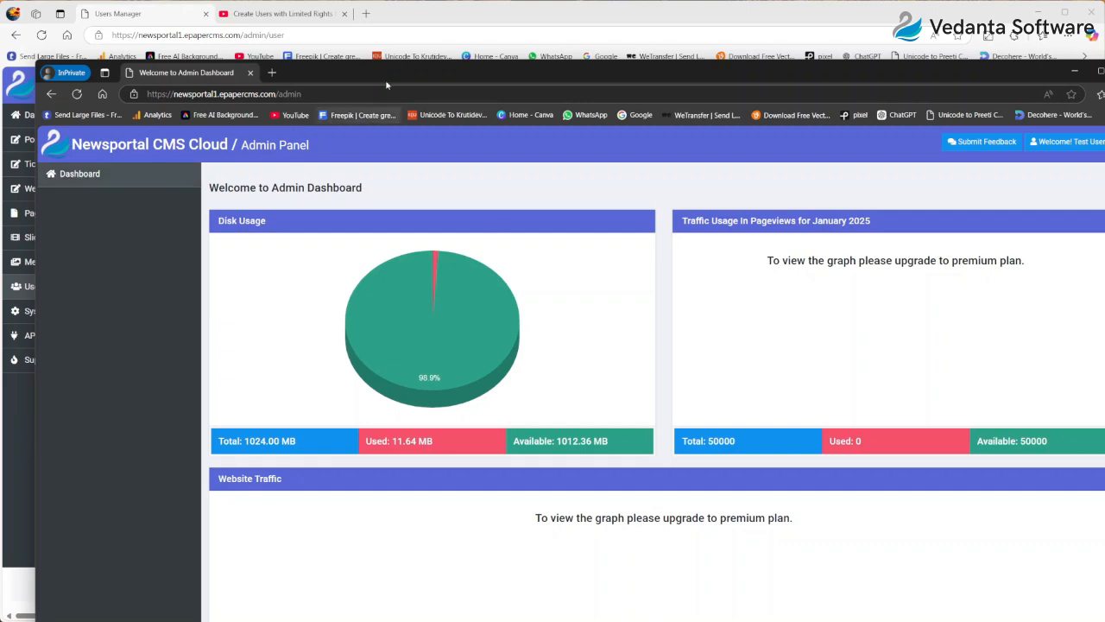
# Switch back to the administrator's window and open the task assignment page for the new Subadmin user.
pyautogui.click(426, 19)
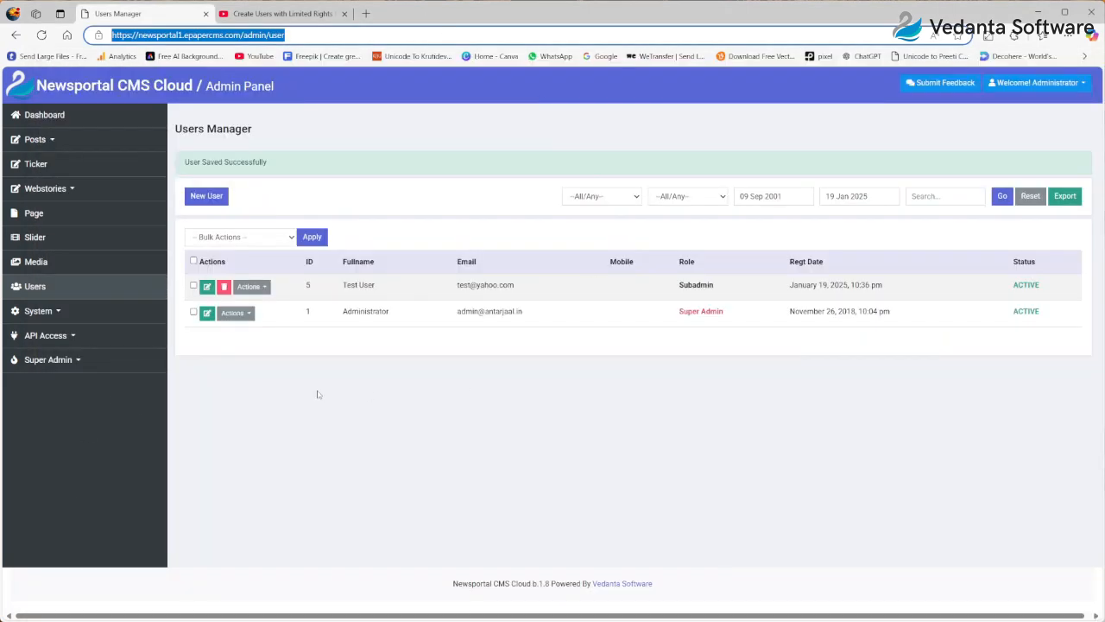
pyautogui.click(250, 286)
pyautogui.click(256, 307)
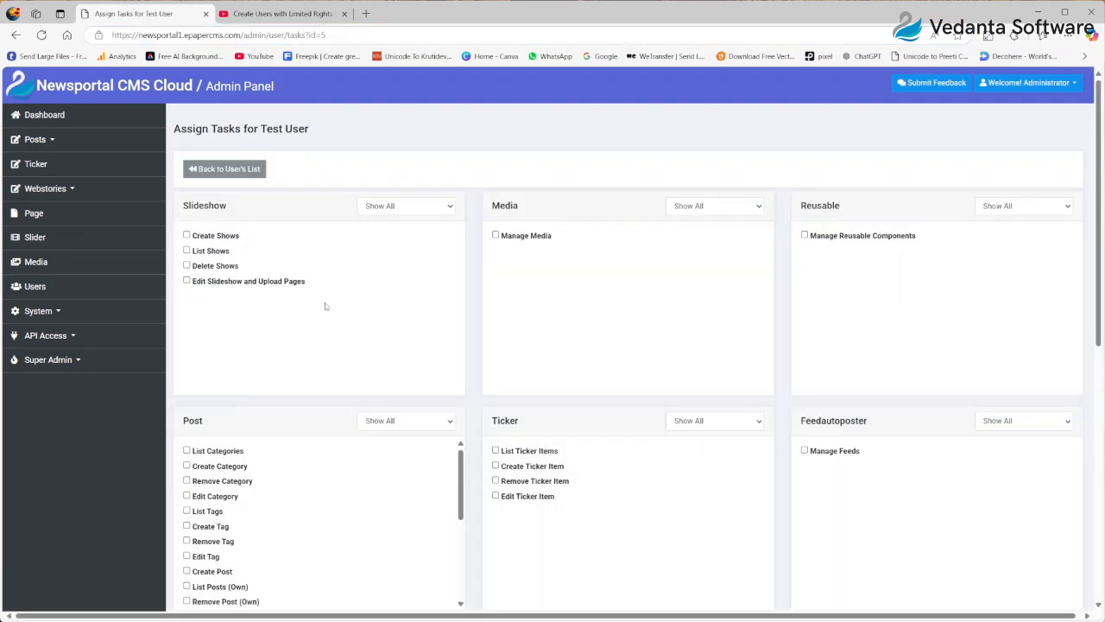
# Examine the tasks that can be assigned to the user, especially the Post and Webstory permissions.
pyautogui.scroll(-1, 374, 393)
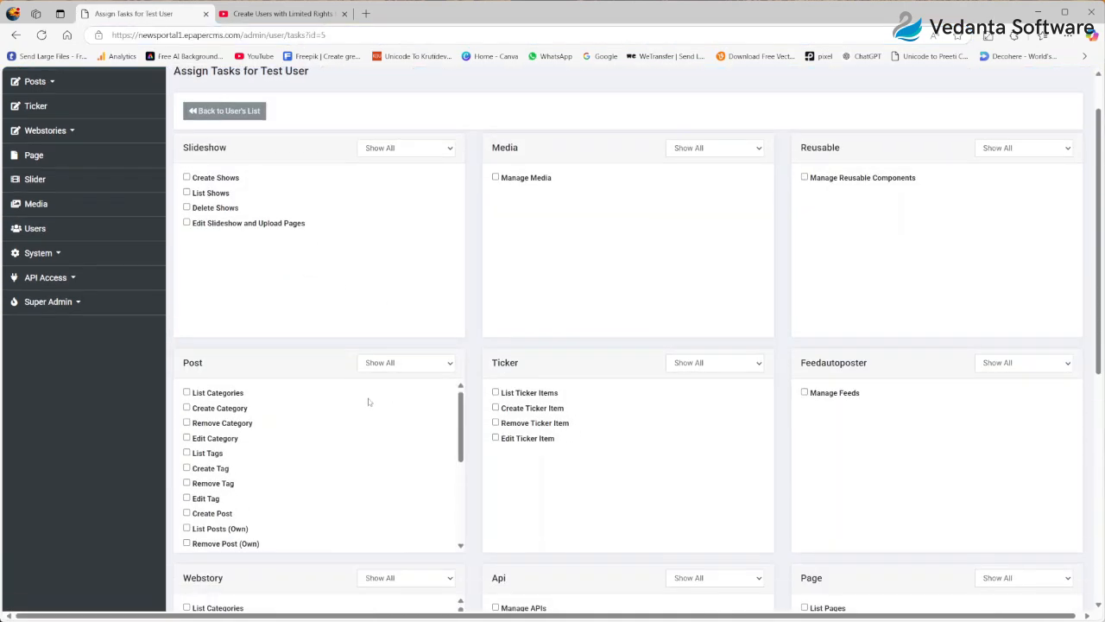
pyautogui.scroll(-3, 367, 414)
pyautogui.scroll(3, 363, 405)
pyautogui.scroll(-2, 276, 334)
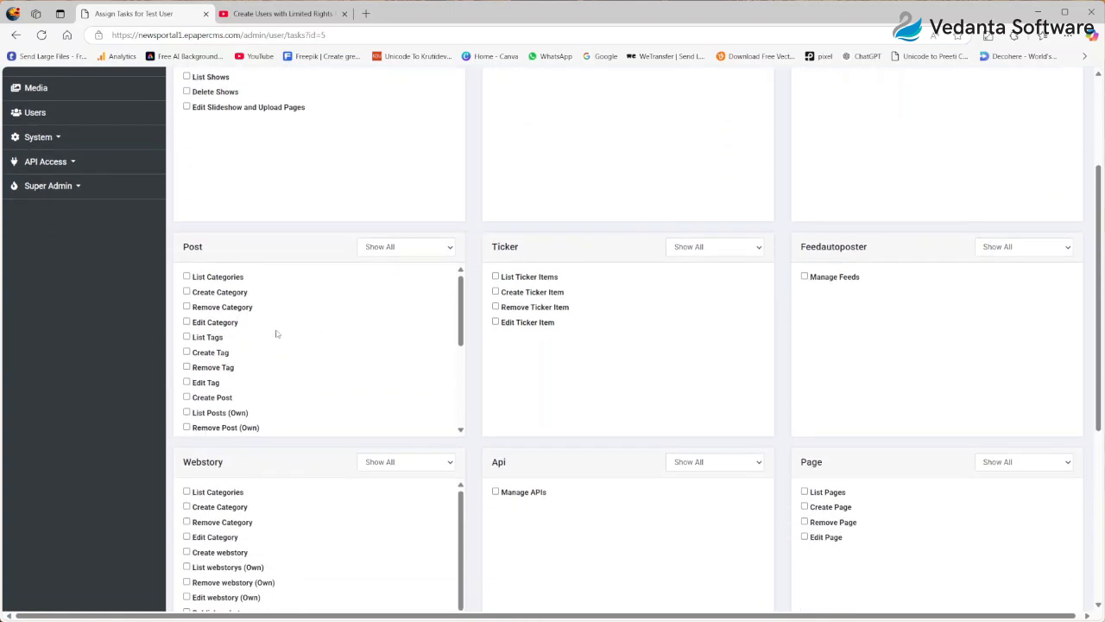
pyautogui.scroll(-1, 218, 394)
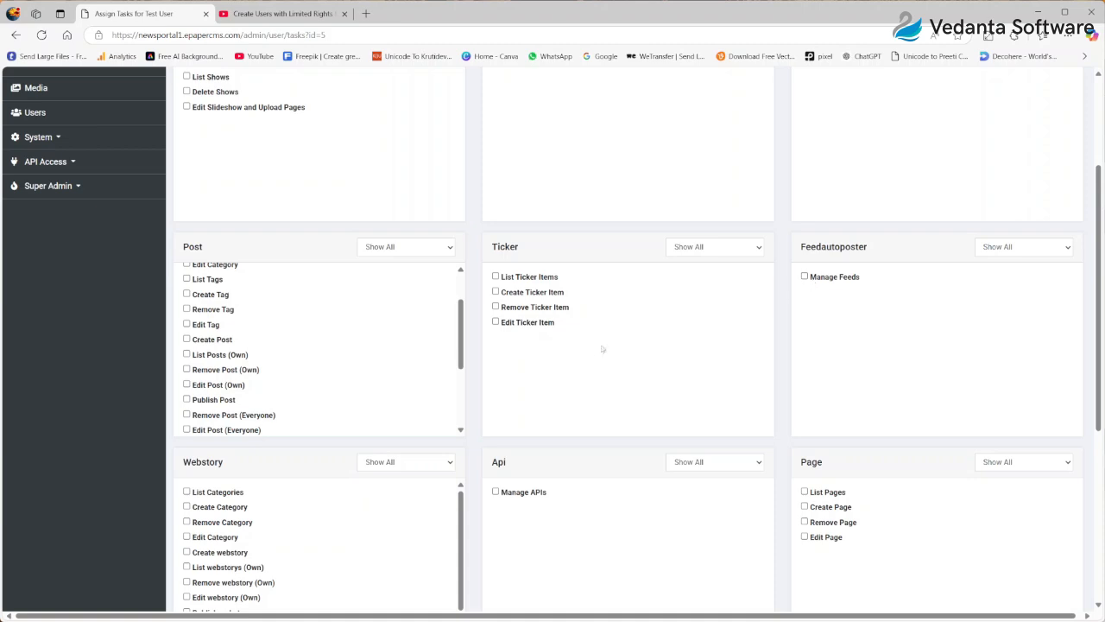
pyautogui.scroll(-2, 397, 403)
pyautogui.scroll(-3, 264, 527)
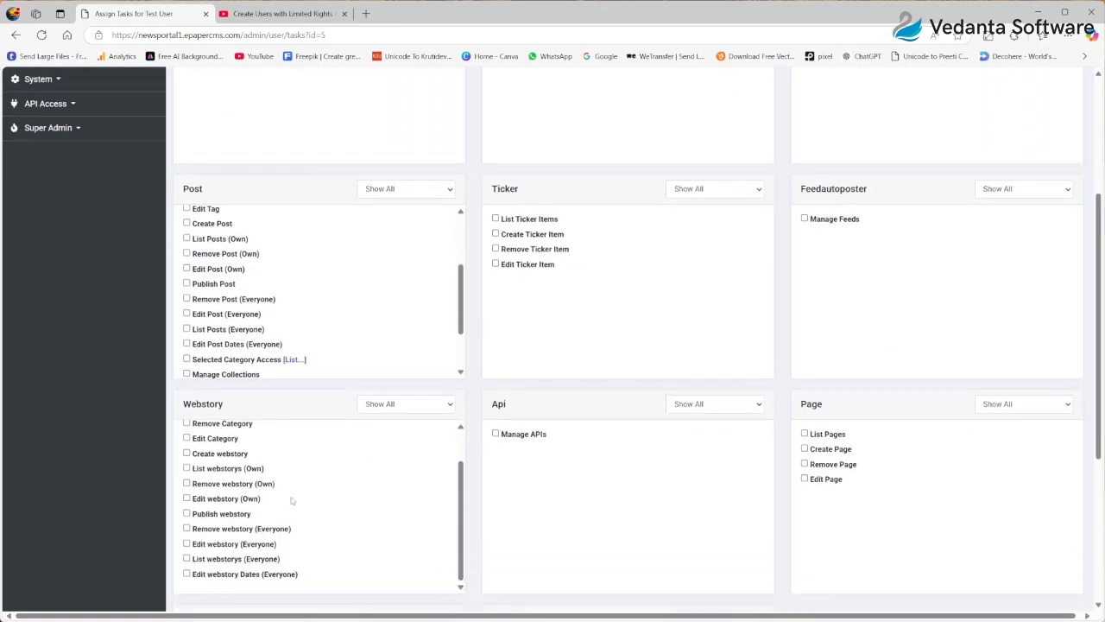
pyautogui.scroll(2, 285, 464)
pyautogui.scroll(4, 278, 345)
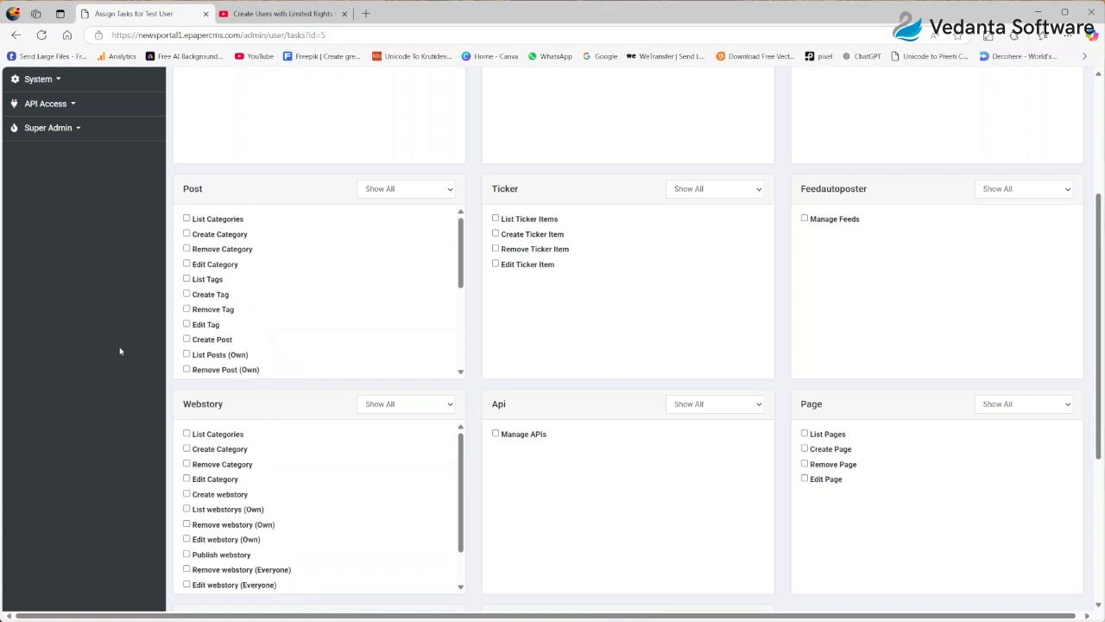
pyautogui.scroll(3, 129, 380)
pyautogui.scroll(-3, 113, 428)
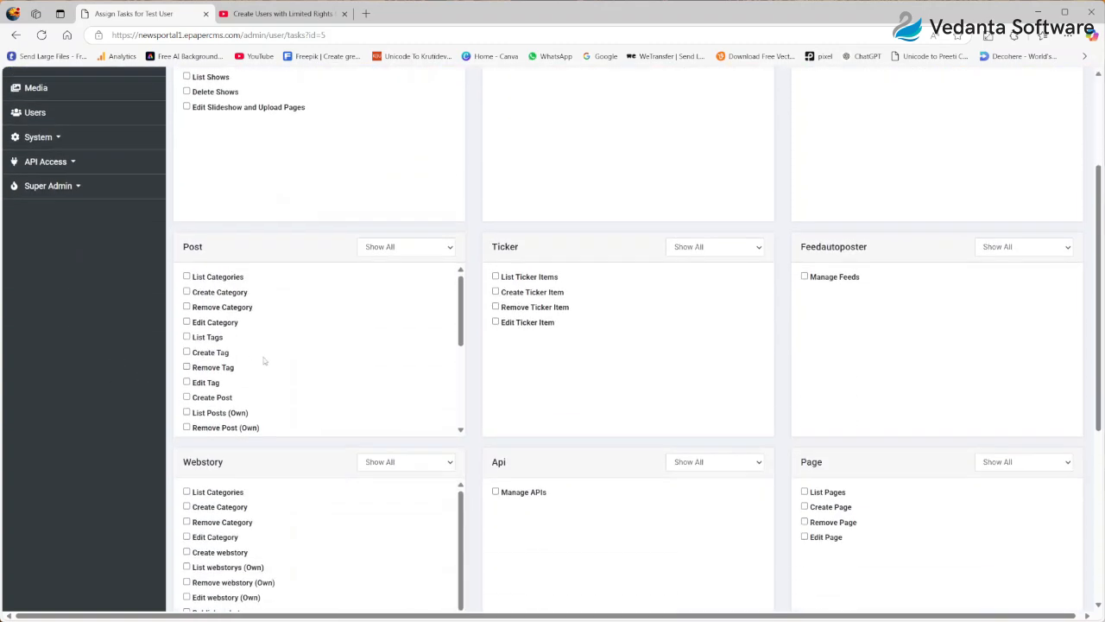
pyautogui.scroll(-3, 231, 354)
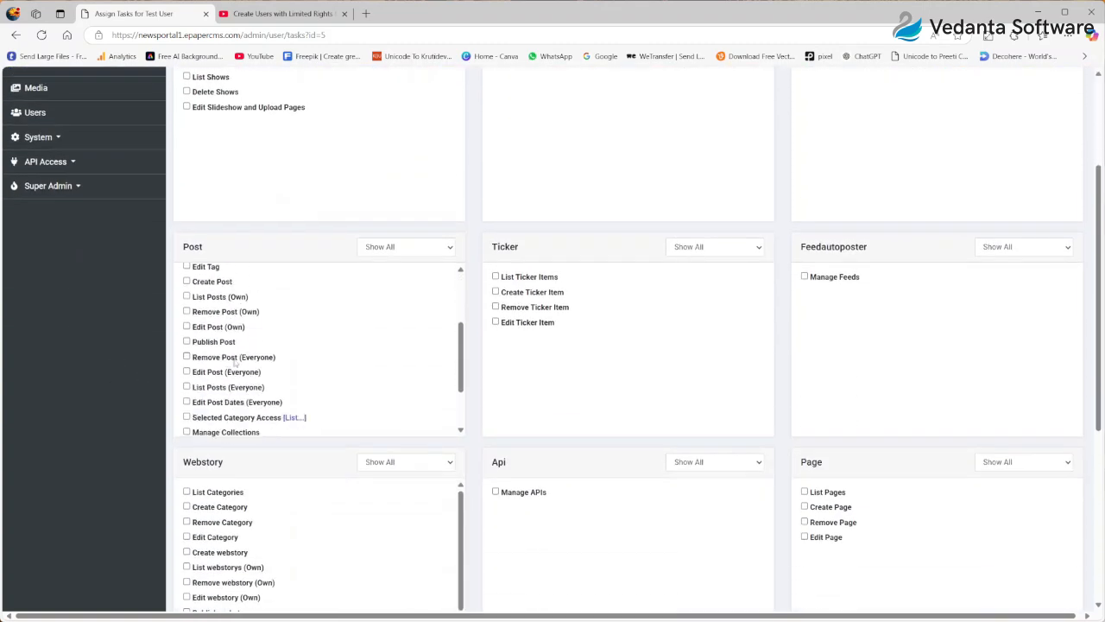
pyautogui.scroll(-1, 259, 406)
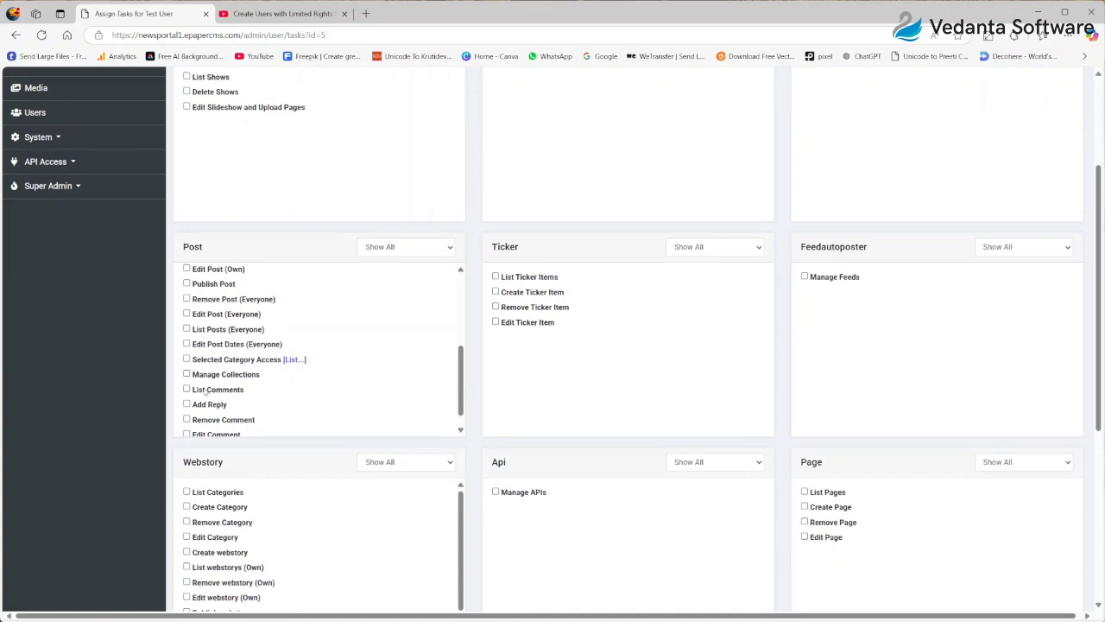
pyautogui.scroll(1, 207, 380)
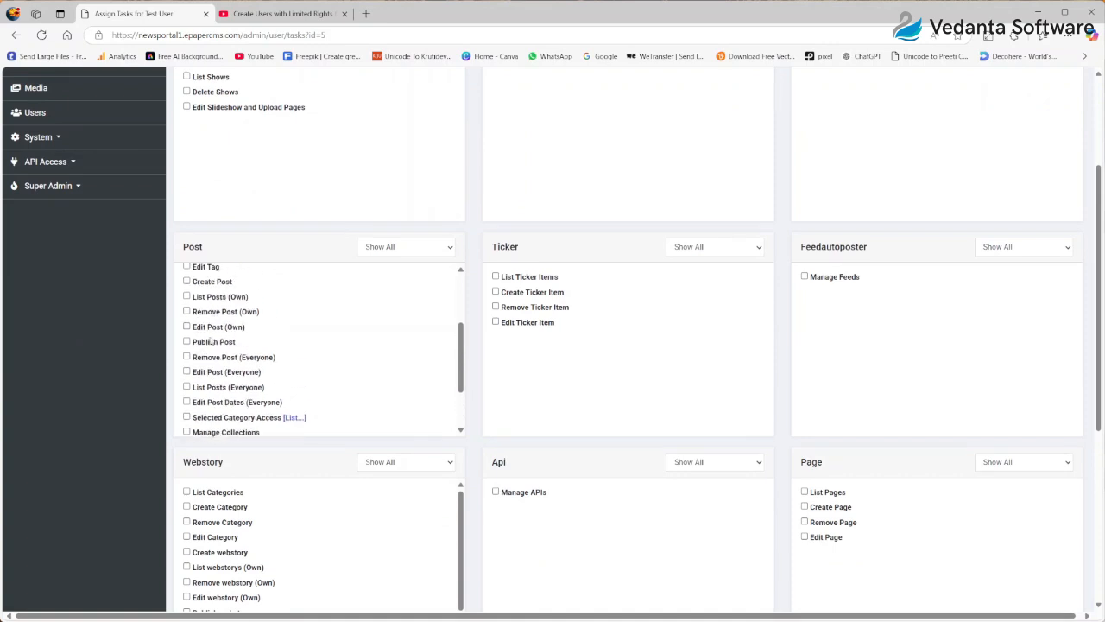
# Grant the user the Create Post, List Posts (Own) and Remove Post (Own) tasks.
pyautogui.scroll(1, 211, 328)
pyautogui.click(212, 340)
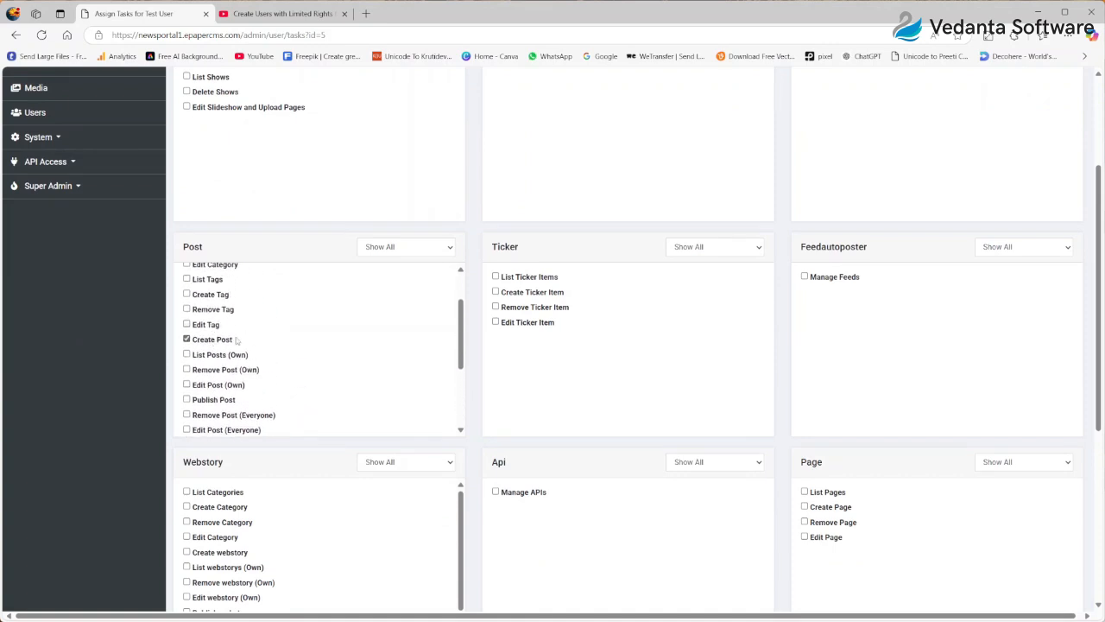
pyautogui.click(216, 356)
pyautogui.click(242, 372)
# Grant the user the Manage Media task and save the task assignments.
pyautogui.scroll(2, 414, 397)
pyautogui.scroll(3, 496, 294)
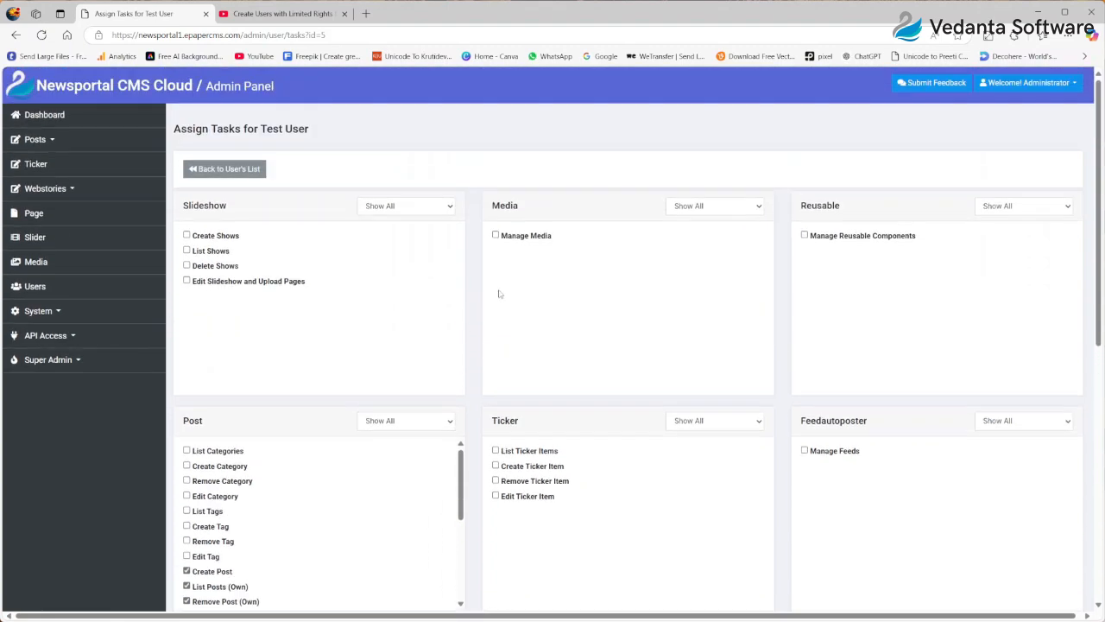
pyautogui.click(520, 240)
pyautogui.scroll(-1, 446, 314)
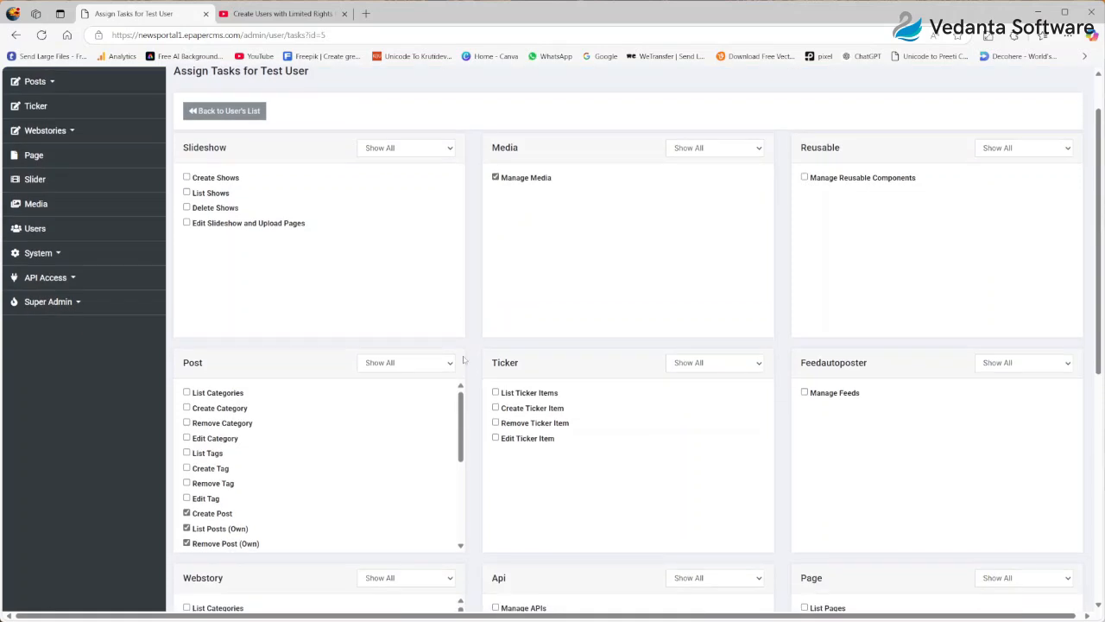
pyautogui.scroll(-2, 444, 444)
pyautogui.scroll(-1, 475, 447)
pyautogui.scroll(-4, 475, 446)
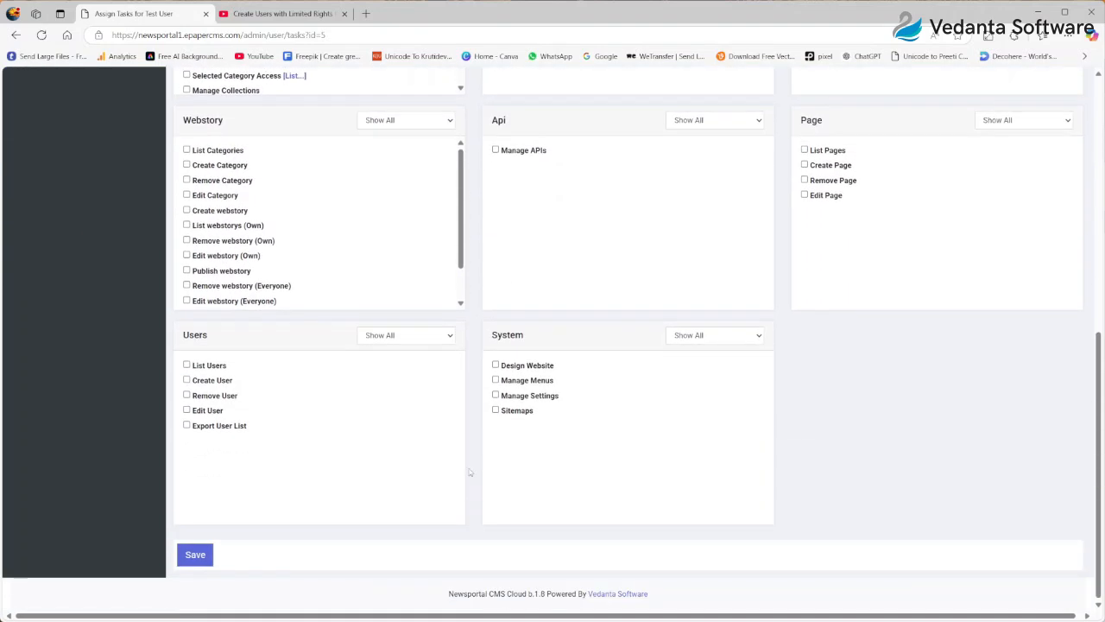
pyautogui.click(194, 554)
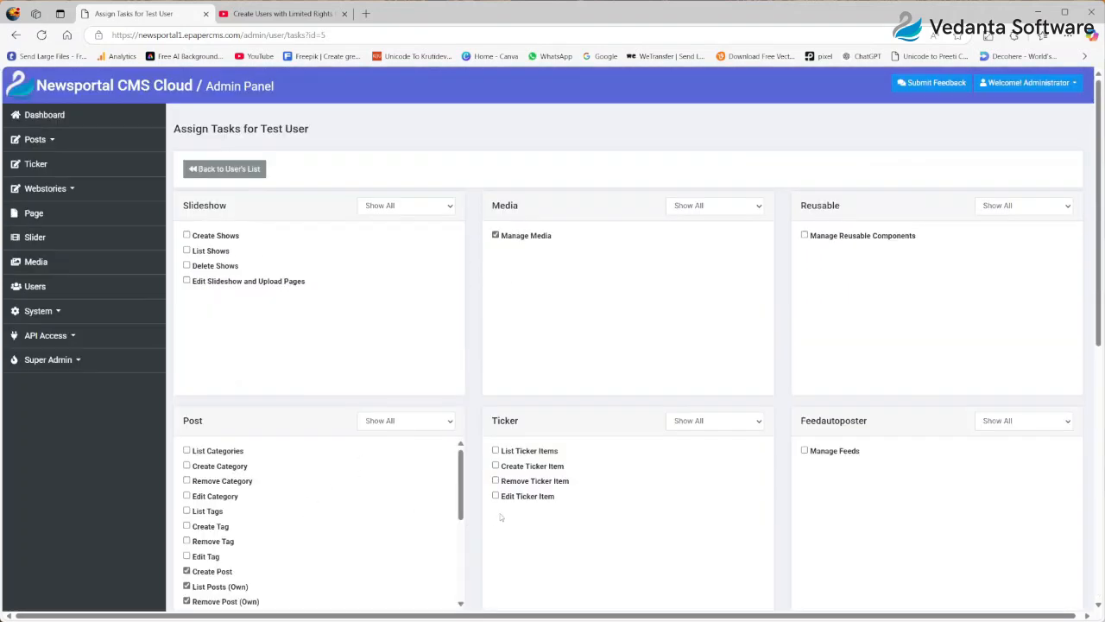
# Switch to the sub-admin's private window, reload the dashboard and open the Post Manager.
pyautogui.moveTo(608, 620)
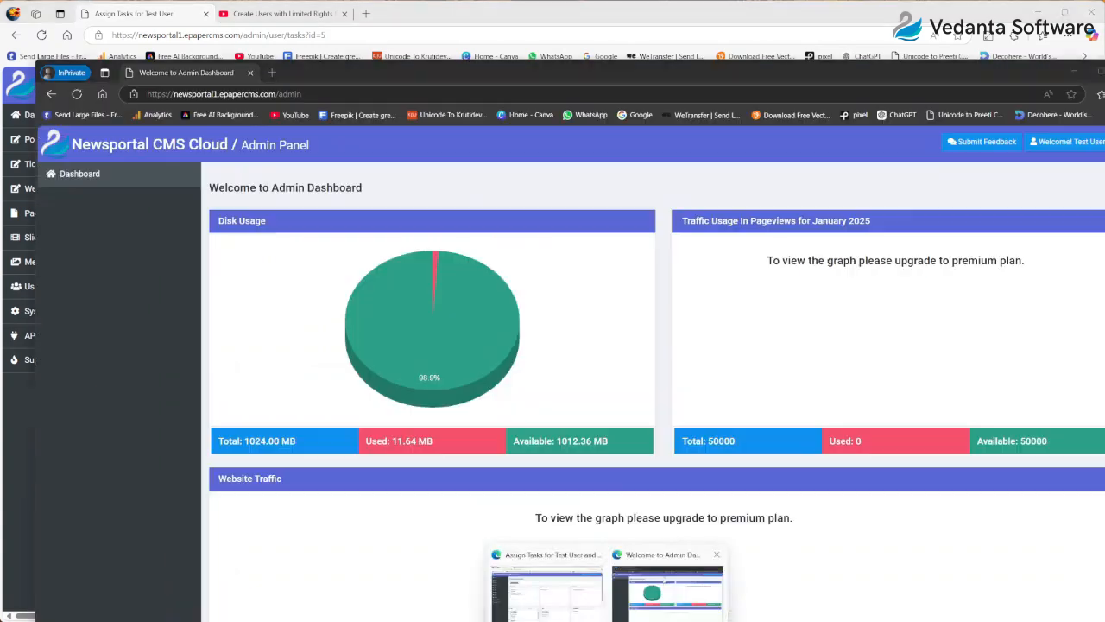
pyautogui.click(668, 596)
pyautogui.click(76, 95)
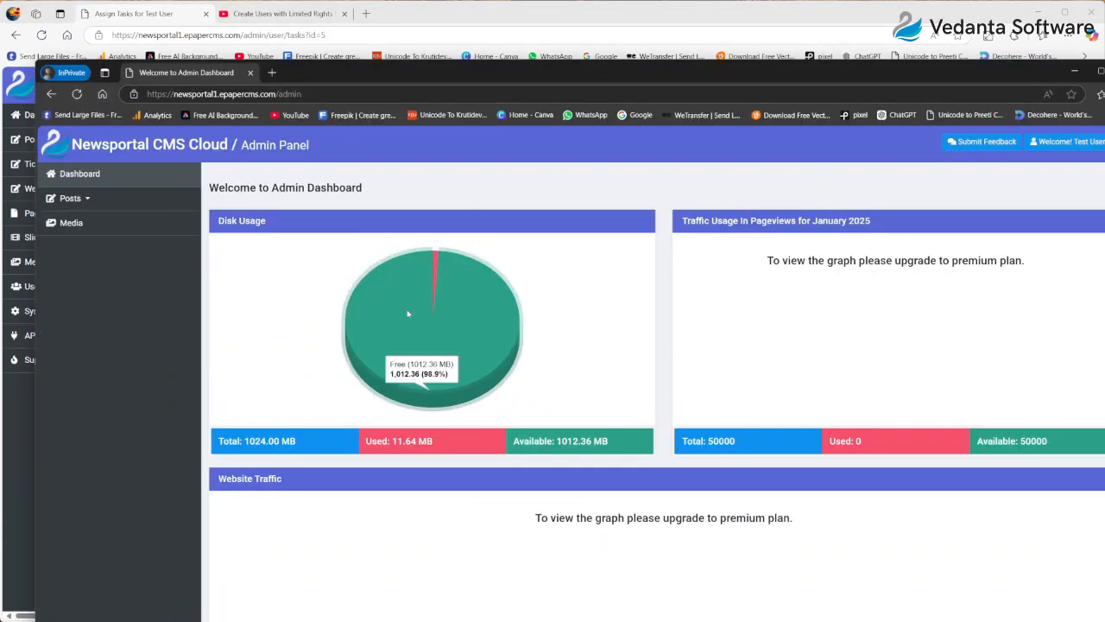
pyautogui.click(88, 223)
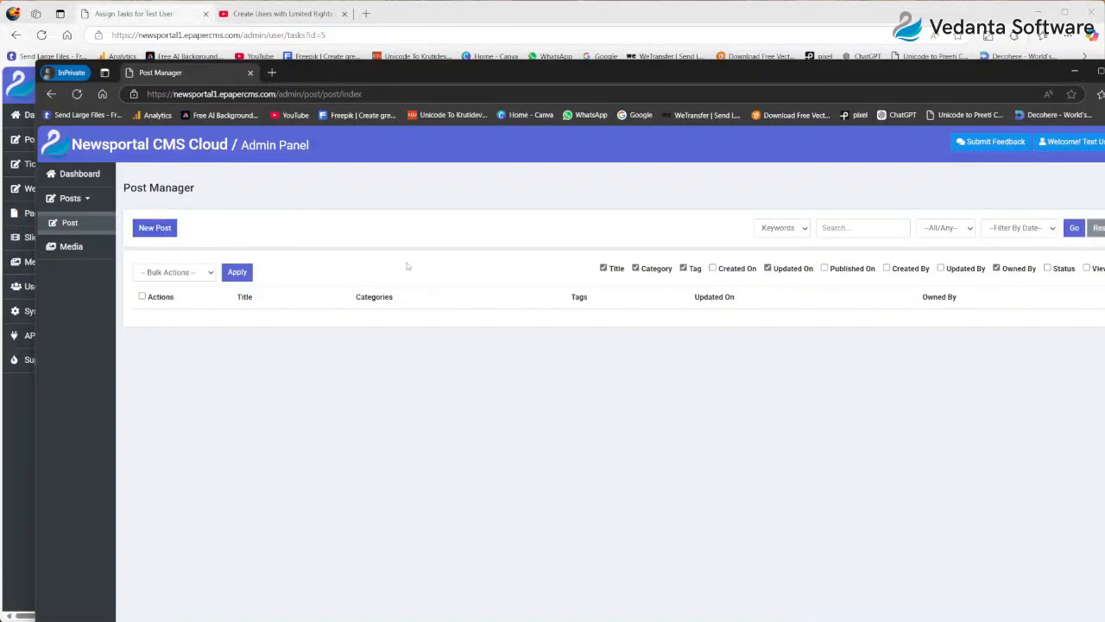
# Return to the administrator's window and open its Post Manager.
pyautogui.click(26, 414)
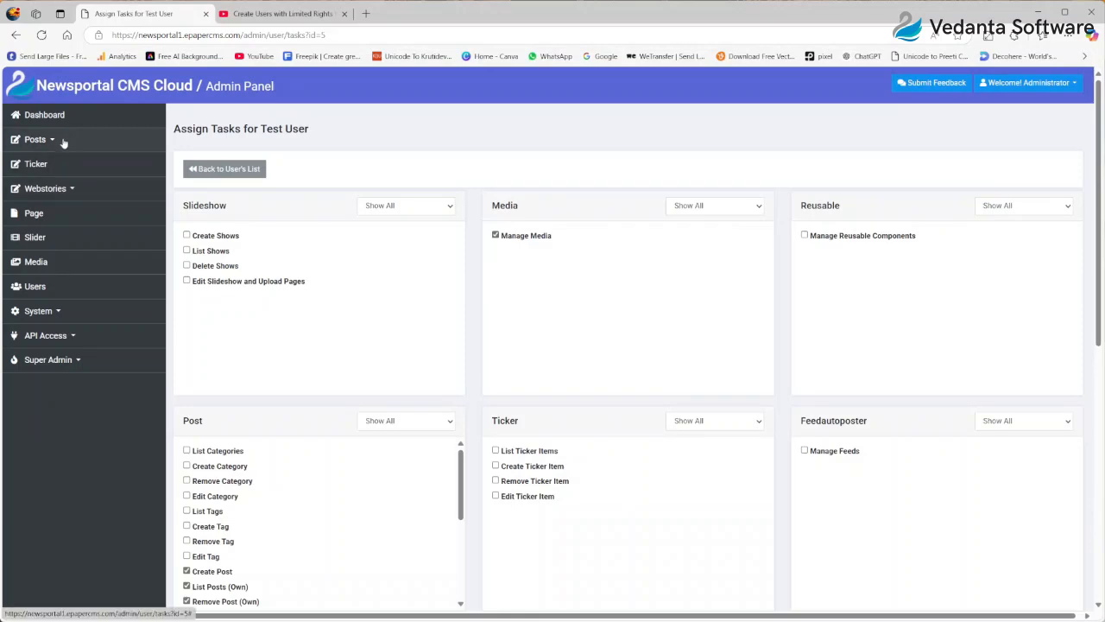
pyautogui.click(35, 139)
pyautogui.click(34, 194)
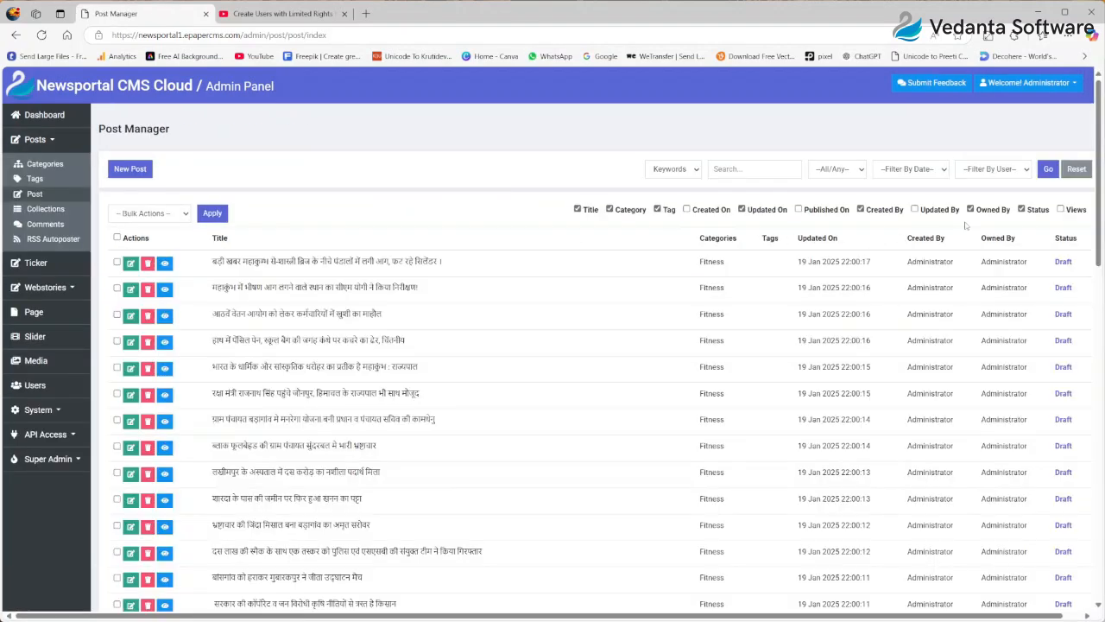
# Examine the Owned By column of the administrator's post list to see who owns the existing posts.
pyautogui.click(991, 210)
pyautogui.click(992, 212)
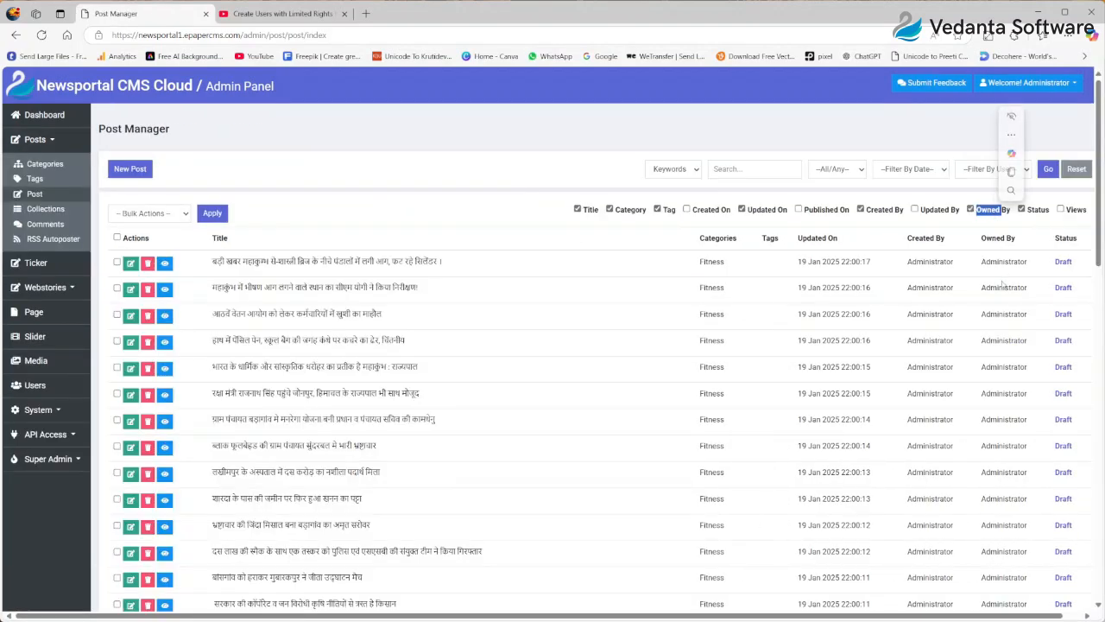
pyautogui.moveTo(1001, 287); pyautogui.dragTo(1003, 472)
pyautogui.click(1002, 498)
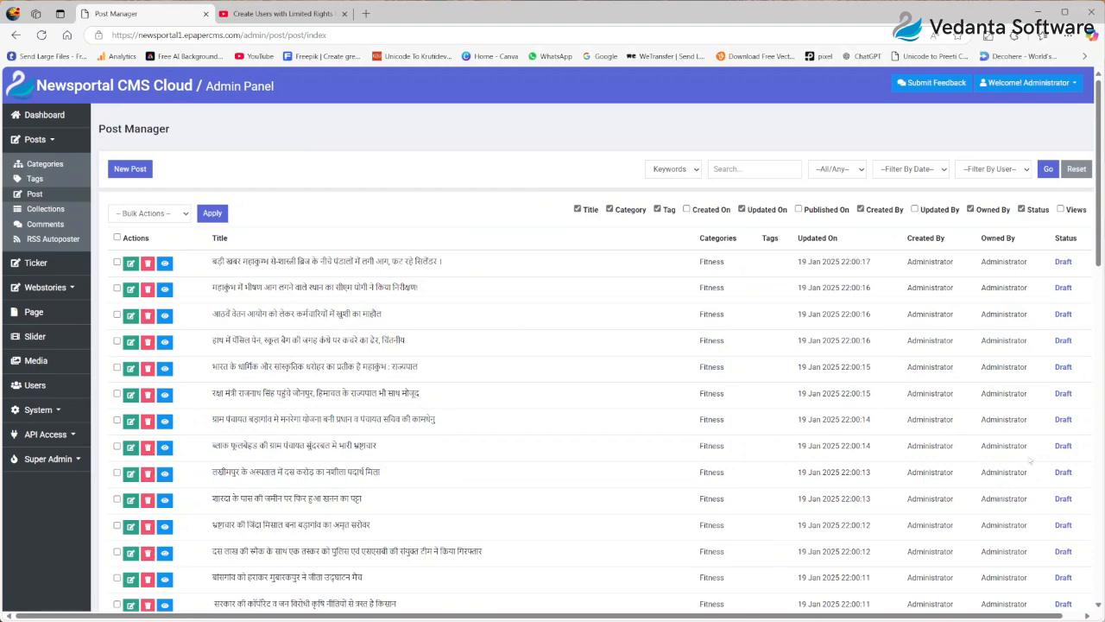
pyautogui.moveTo(1012, 418); pyautogui.dragTo(1014, 489)
pyautogui.scroll(-1, 1014, 487)
pyautogui.scroll(1, 1013, 488)
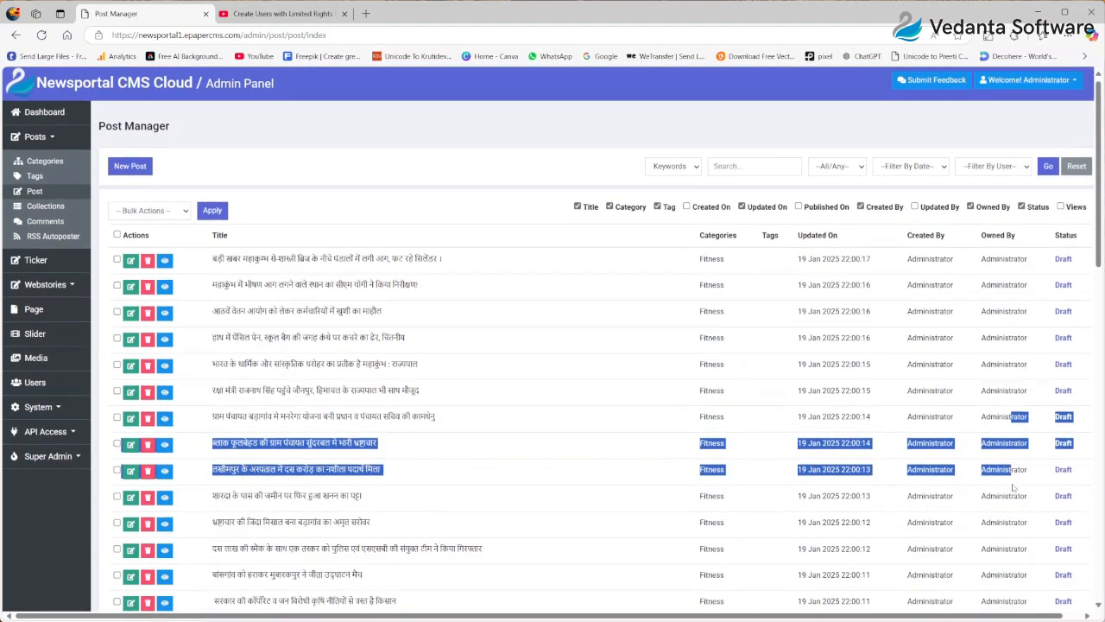
pyautogui.click(1035, 414)
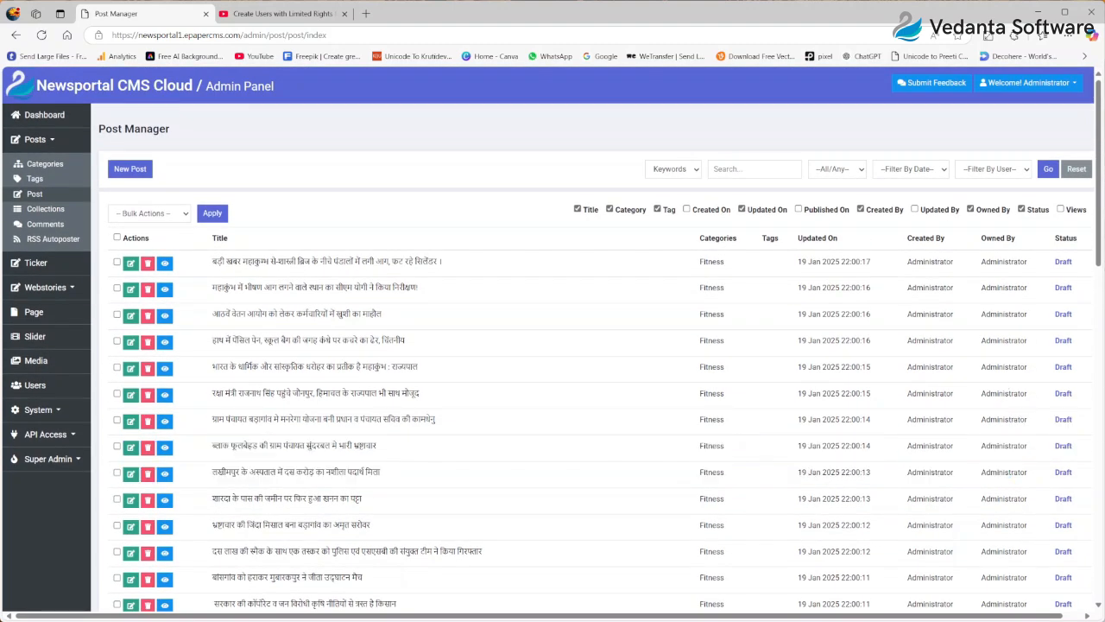
# Create a new post in the sub-admin's window and title it "Sample Title".
pyautogui.hotkey('alt', 'Tab')
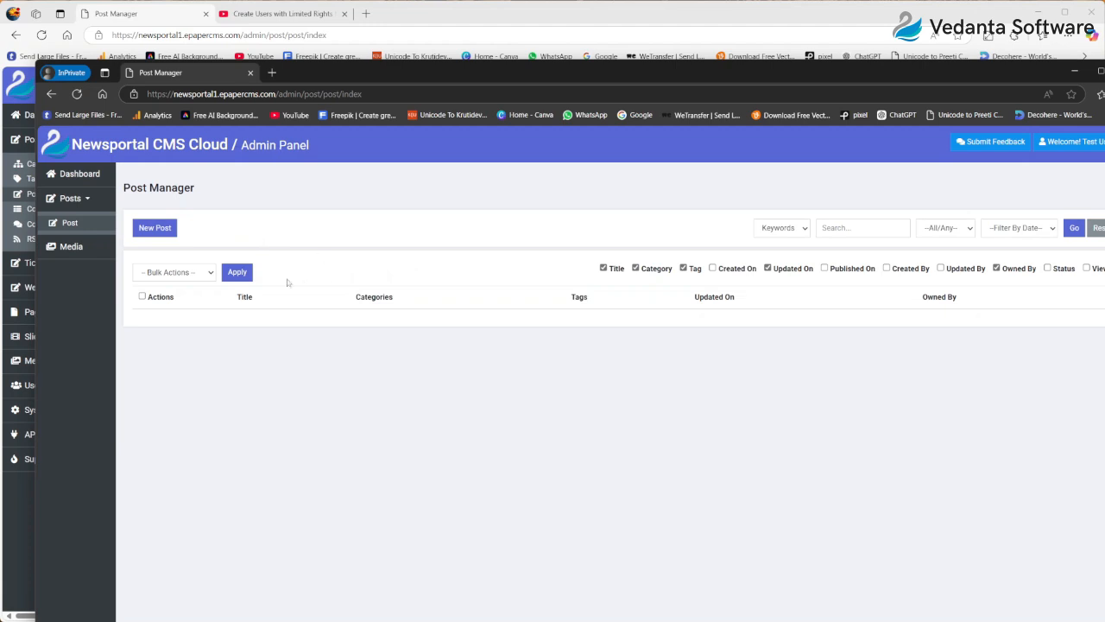
pyautogui.click(154, 229)
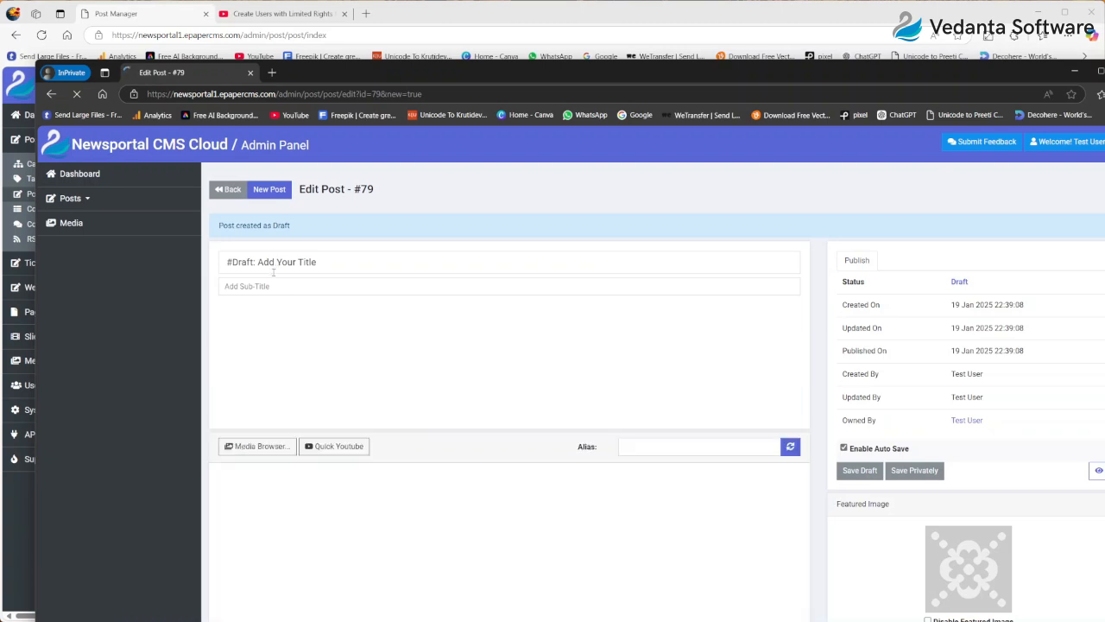
pyautogui.click(380, 261)
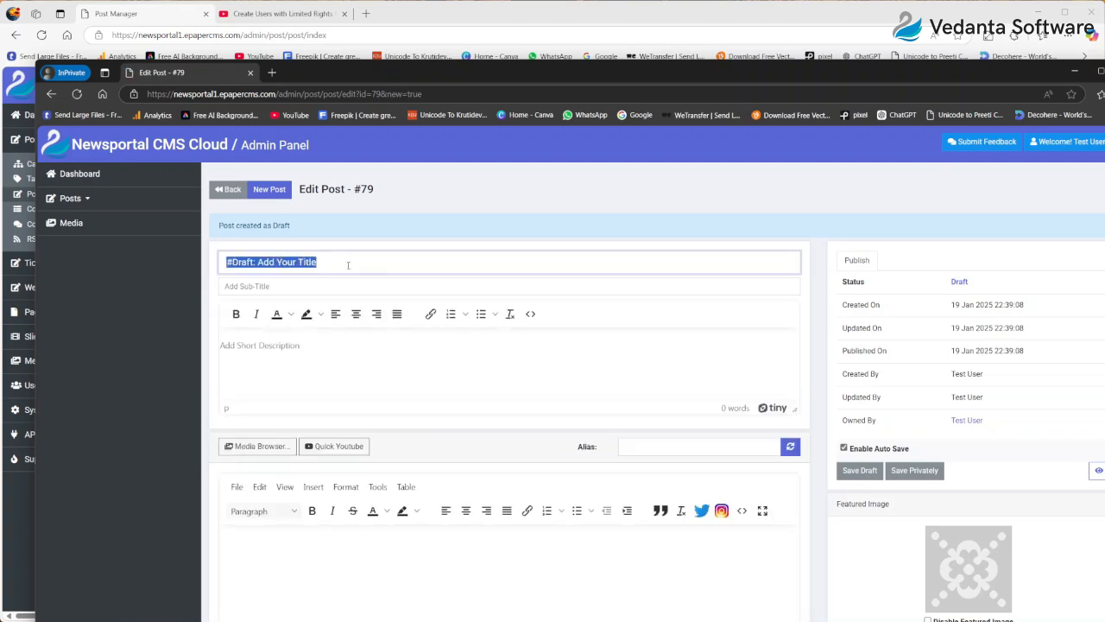
pyautogui.write('Sample Title')
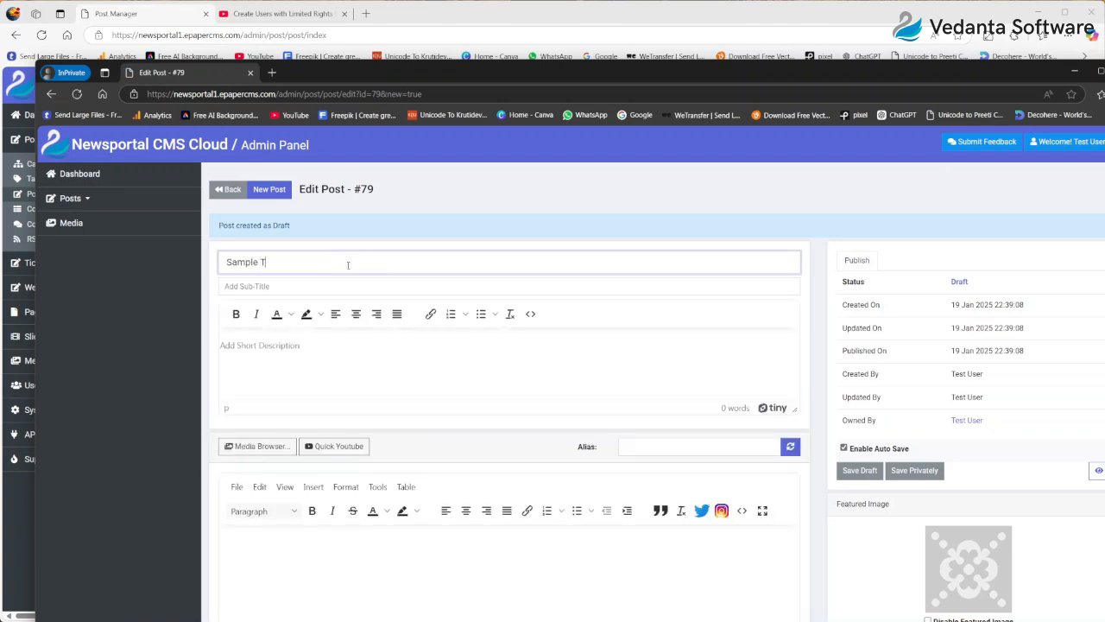
pyautogui.press('Tab')
pyautogui.press('Tab')
pyautogui.scroll(-2, 348, 265)
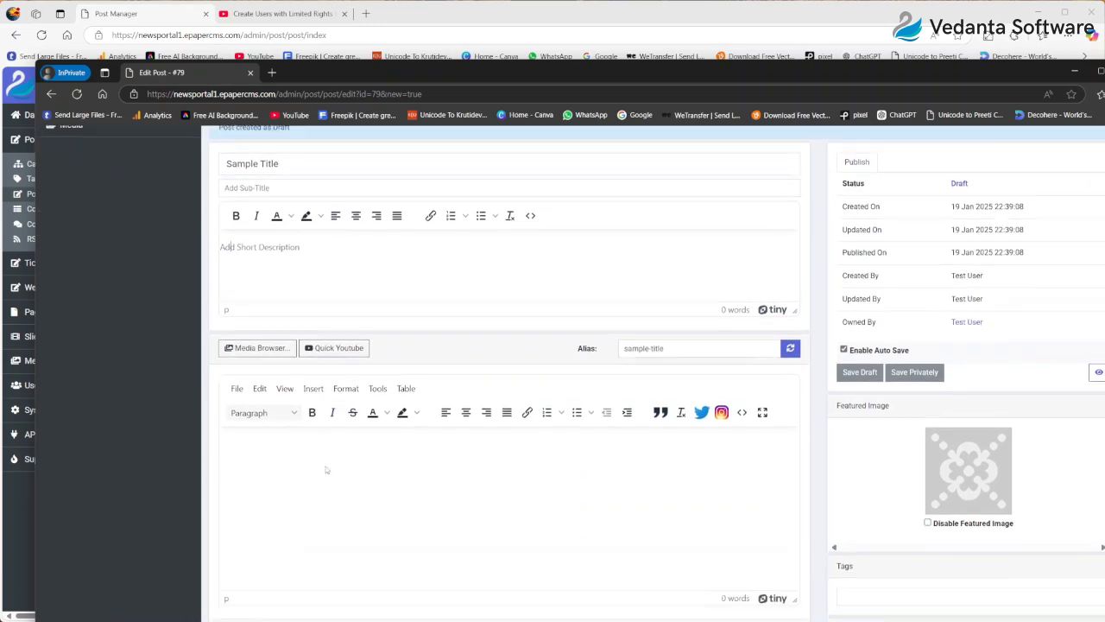
# Fill the post's main content with four short lines of random placeholder text.
pyautogui.click(329, 470)
pyautogui.write('g')
pyautogui.write("g;gkf;glkfd'")
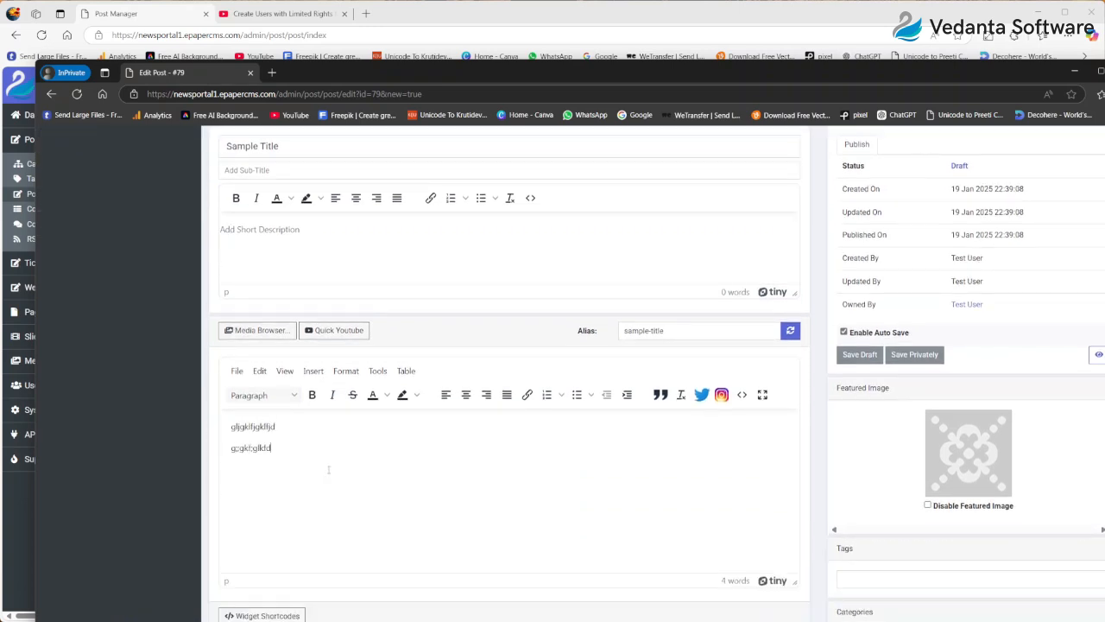
pyautogui.press('Return')
pyautogui.write("gf;lgk;fldgkf'")
pyautogui.press('Return')
pyautogui.write('fg;lfdkg;lf')
# Upload the "board meting" picture through the media browser as the post's featured image.
pyautogui.click(264, 332)
pyautogui.click(153, 184)
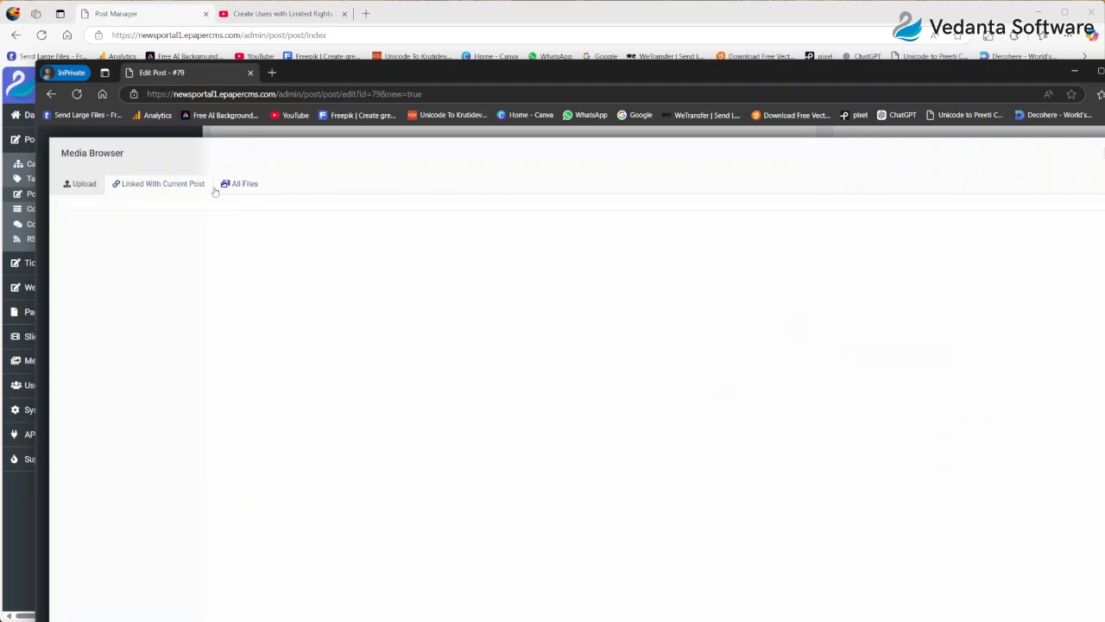
pyautogui.click(228, 186)
pyautogui.click(90, 186)
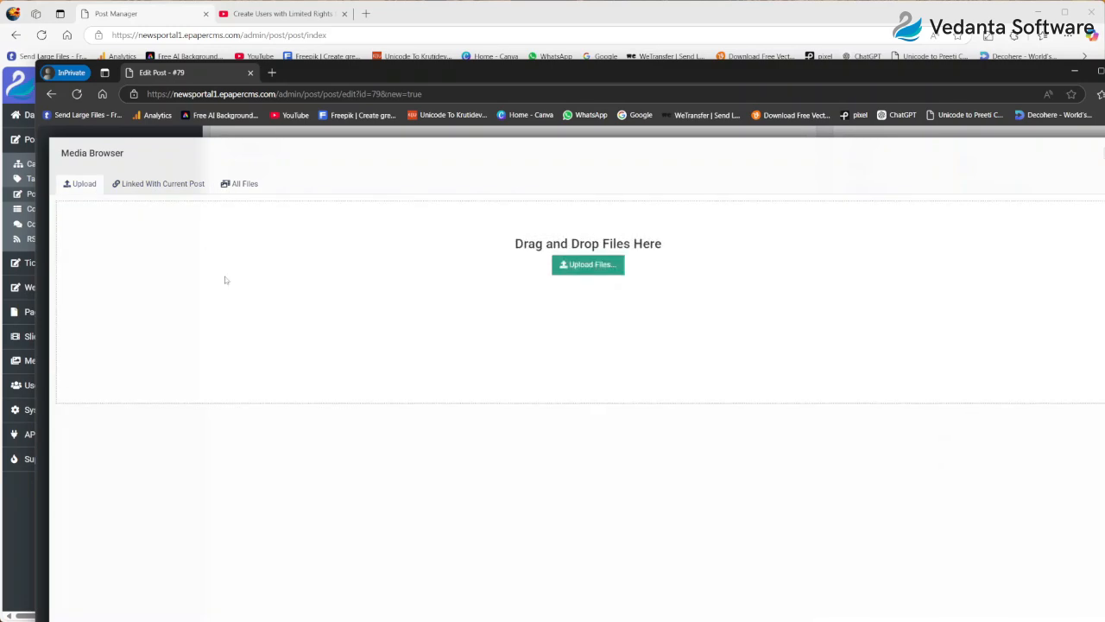
pyautogui.click(588, 264)
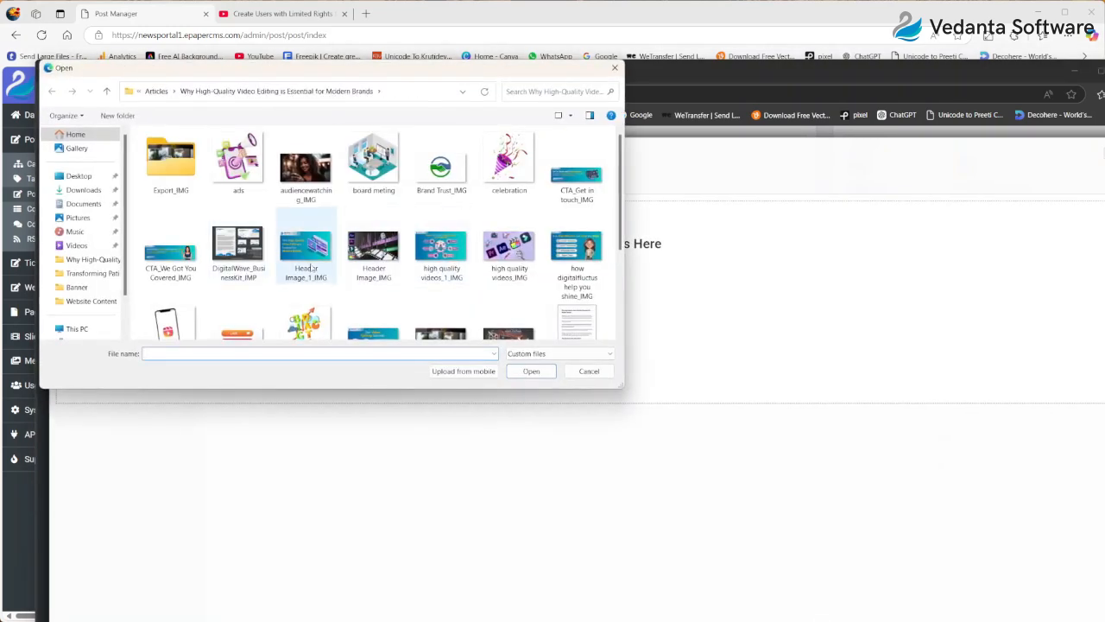
pyautogui.doubleClick(373, 160)
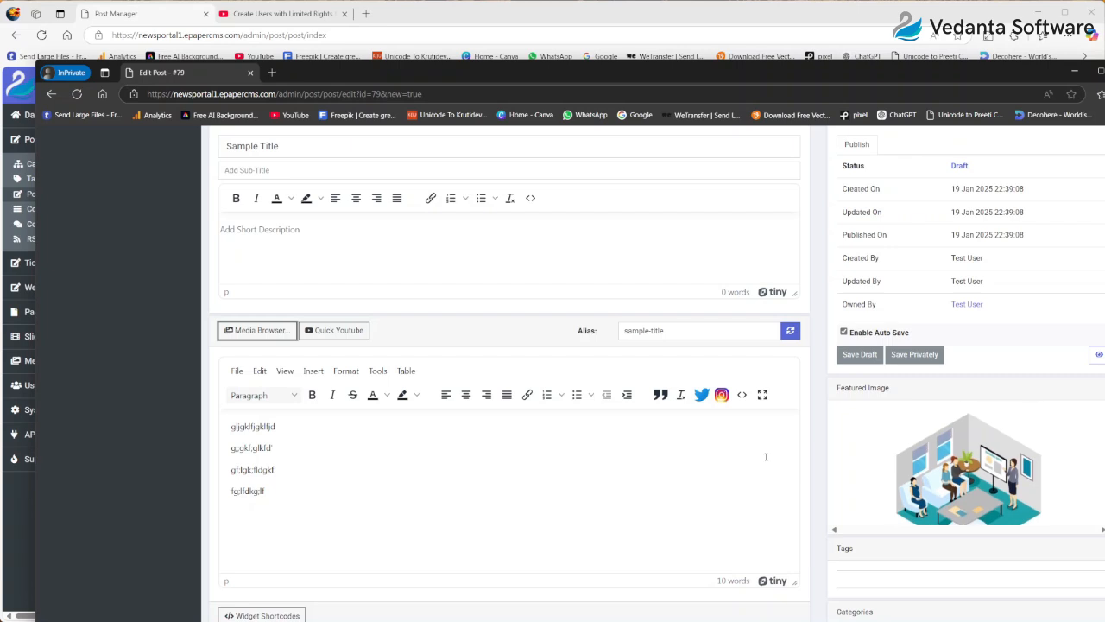
# Save the post as a draft and open its public view in a new tab.
pyautogui.scroll(2, 956, 365)
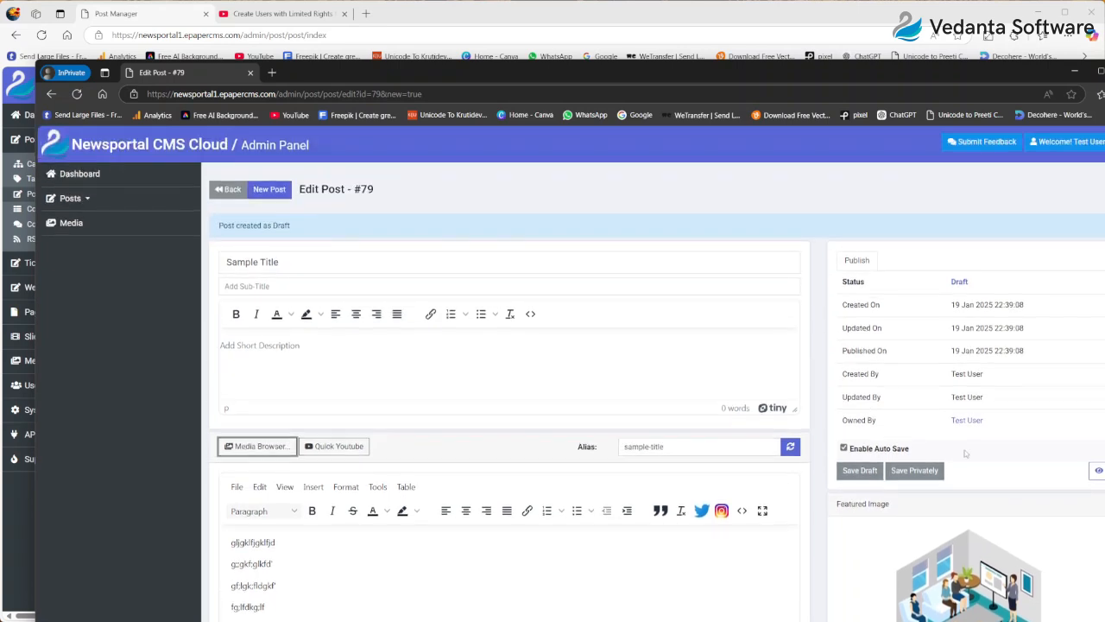
pyautogui.click(865, 471)
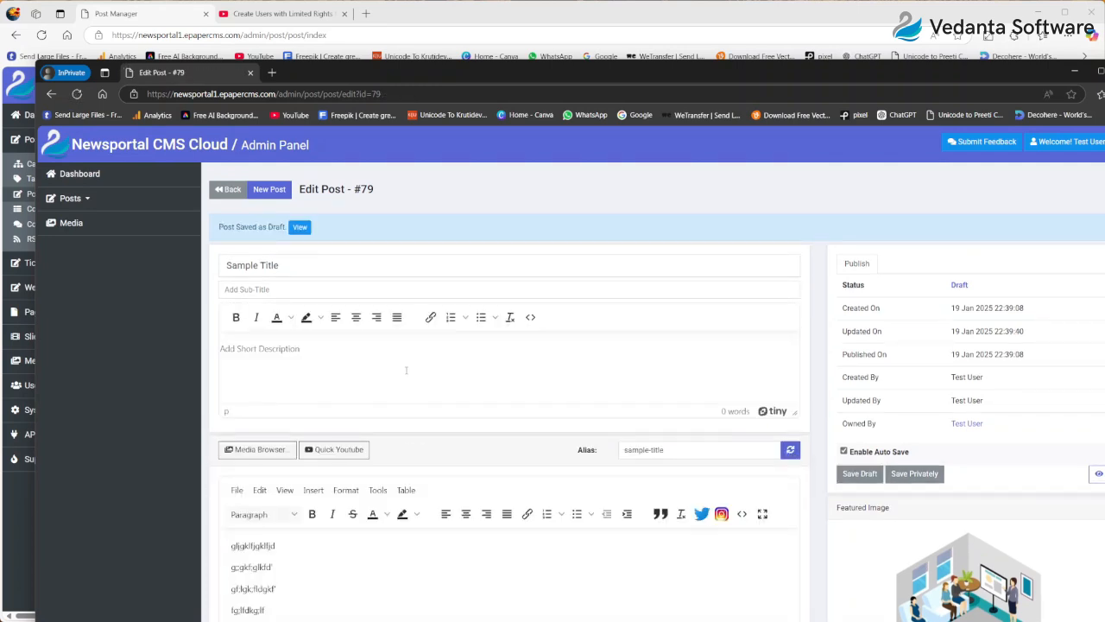
pyautogui.rightClick(300, 227)
pyautogui.click(361, 239)
pyautogui.click(321, 72)
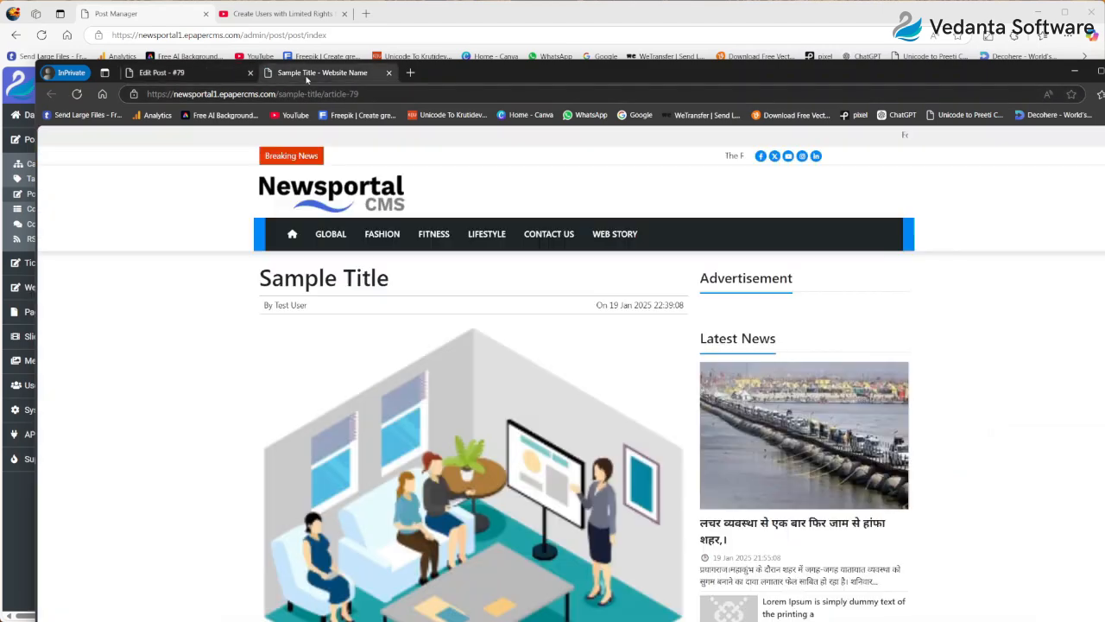
# Review the article page and the site's home page, and close the preview tab.
pyautogui.scroll(-5, 351, 408)
pyautogui.scroll(5, 365, 325)
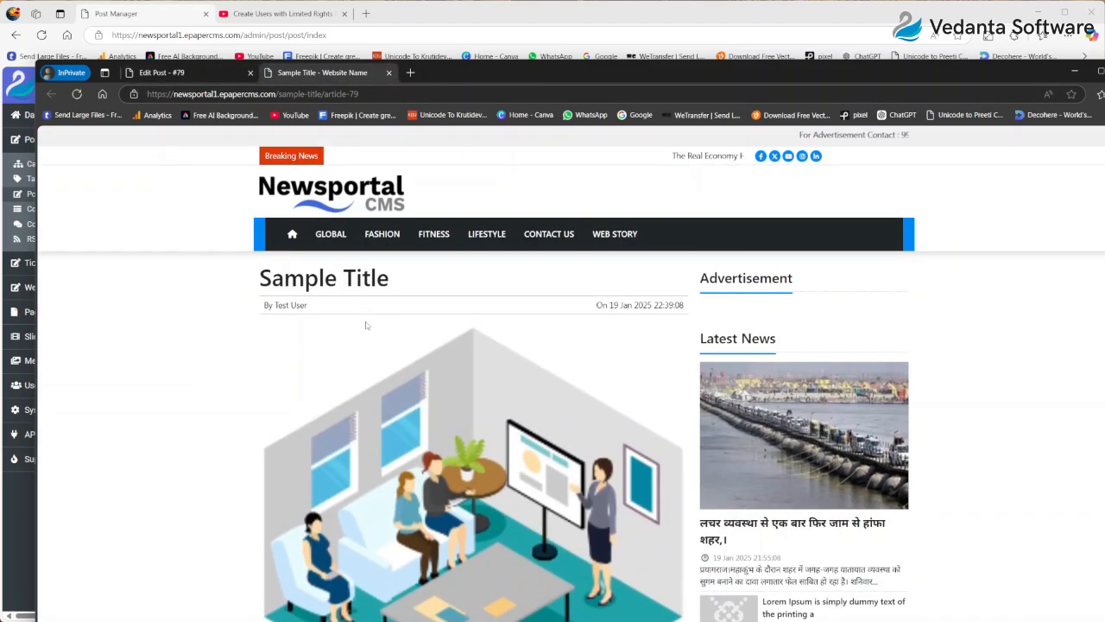
pyautogui.click(292, 233)
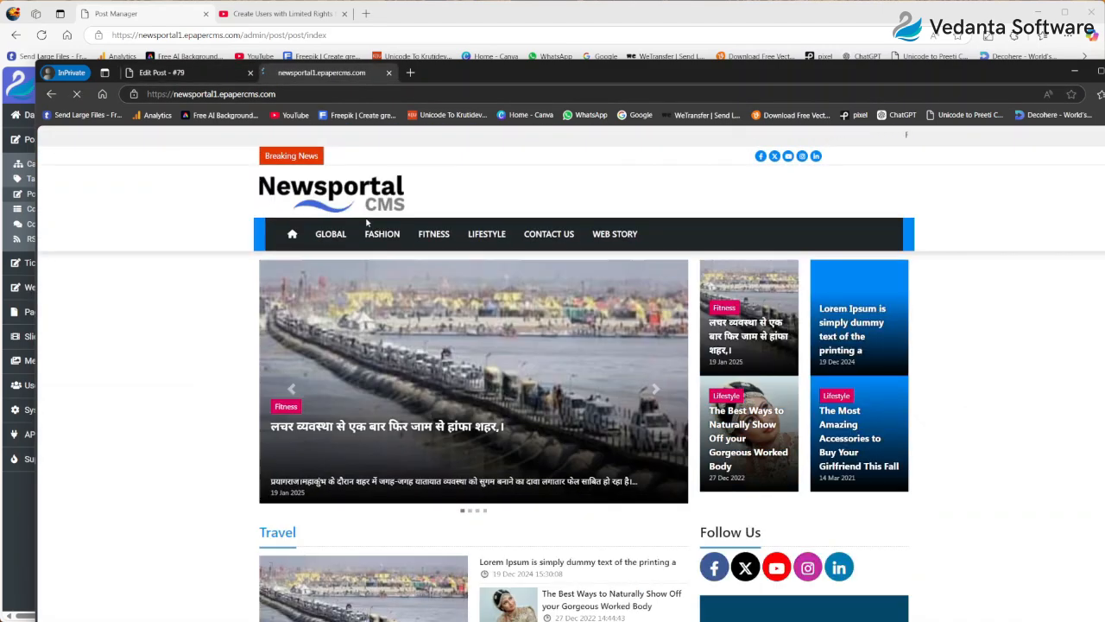
pyautogui.click(388, 73)
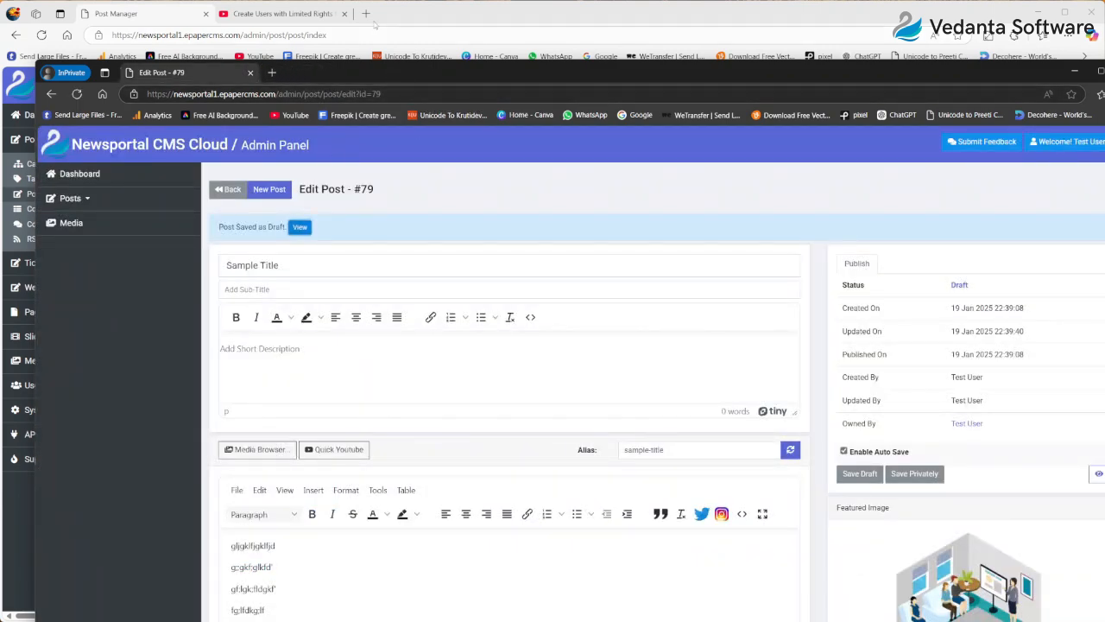
# Refresh the post list in the administrator's window and show the Updated By column.
pyautogui.click(490, 17)
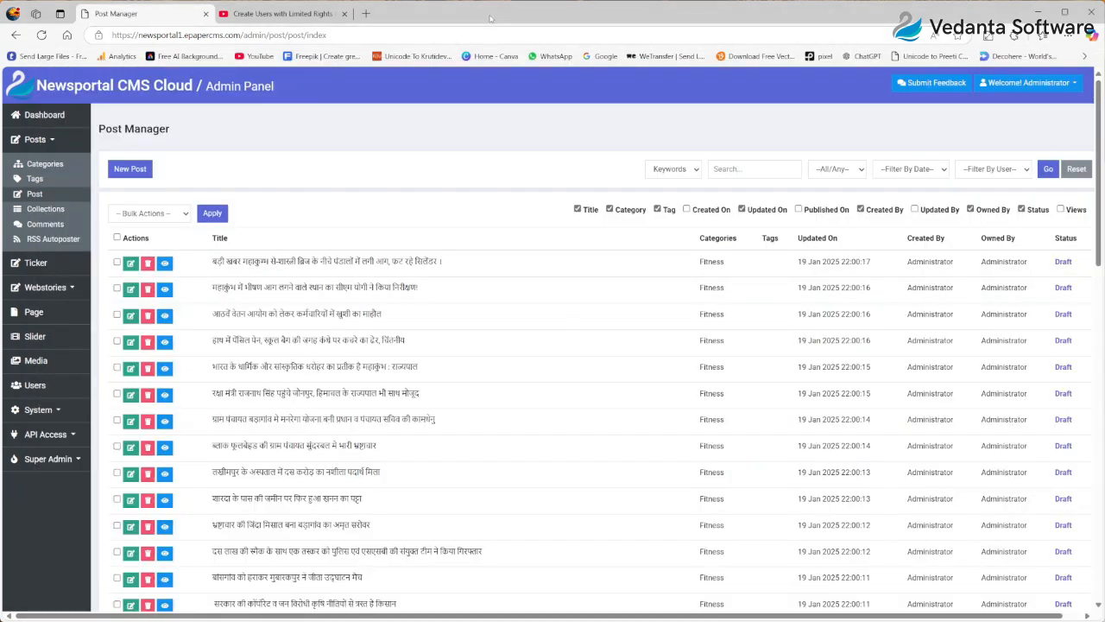
pyautogui.click(1049, 170)
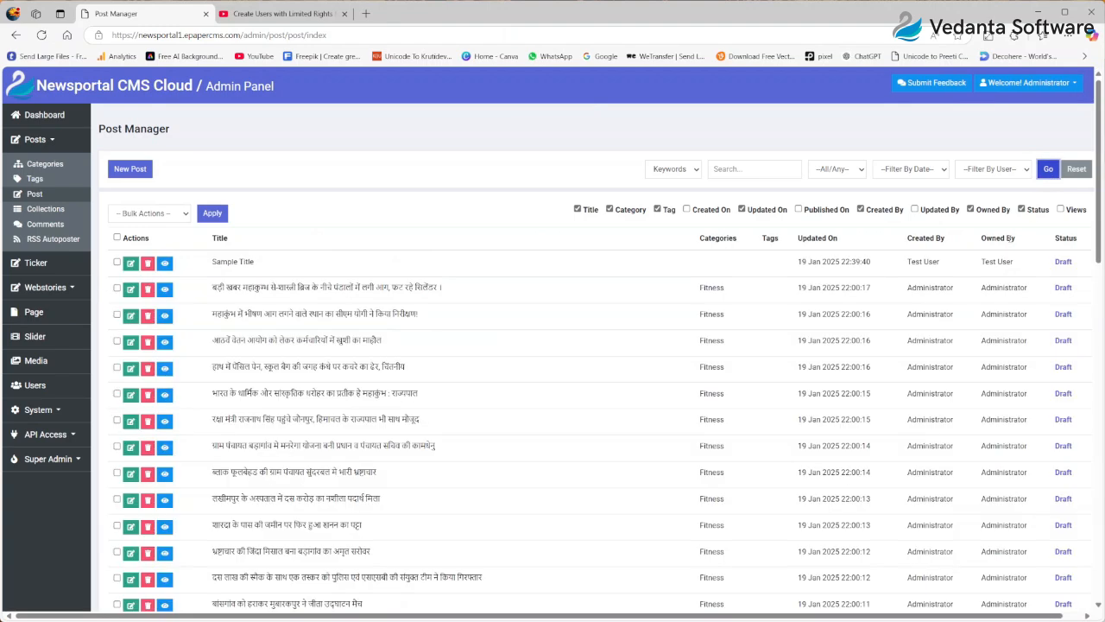
pyautogui.moveTo(226, 262); pyautogui.dragTo(301, 267)
pyautogui.click(301, 268)
pyautogui.click(923, 211)
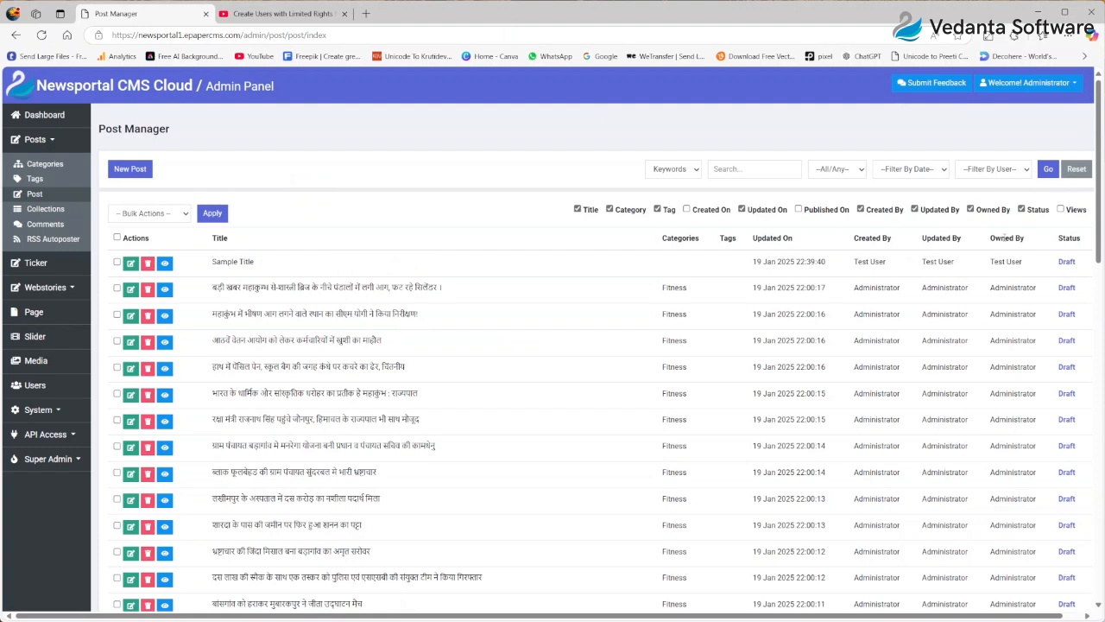
# Examine the creator, updater, owner and status of the "Sample Title" post in the list.
pyautogui.moveTo(995, 261); pyautogui.dragTo(224, 264)
pyautogui.click(1036, 265)
pyautogui.click(956, 265)
pyautogui.doubleClick(1068, 261)
# Open the "Sample Title" post for editing as administrator and show its advanced publishing settings.
pyautogui.click(130, 263)
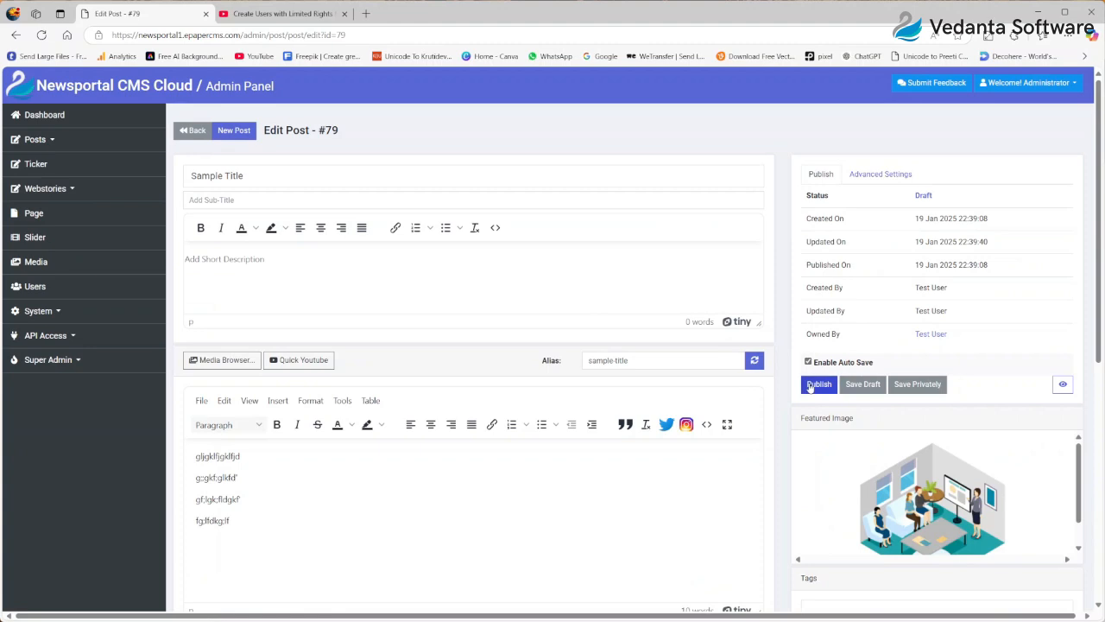
pyautogui.click(867, 177)
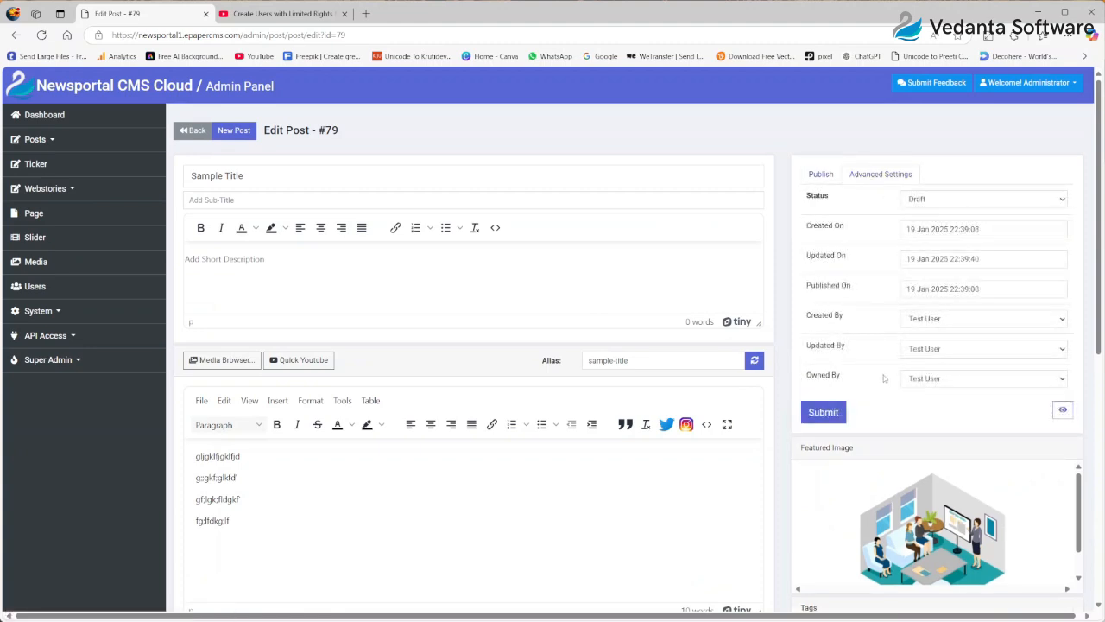
# Choose Administrator as the owner of the "Sample Title" post in its advanced settings, without submitting.
pyautogui.click(939, 382)
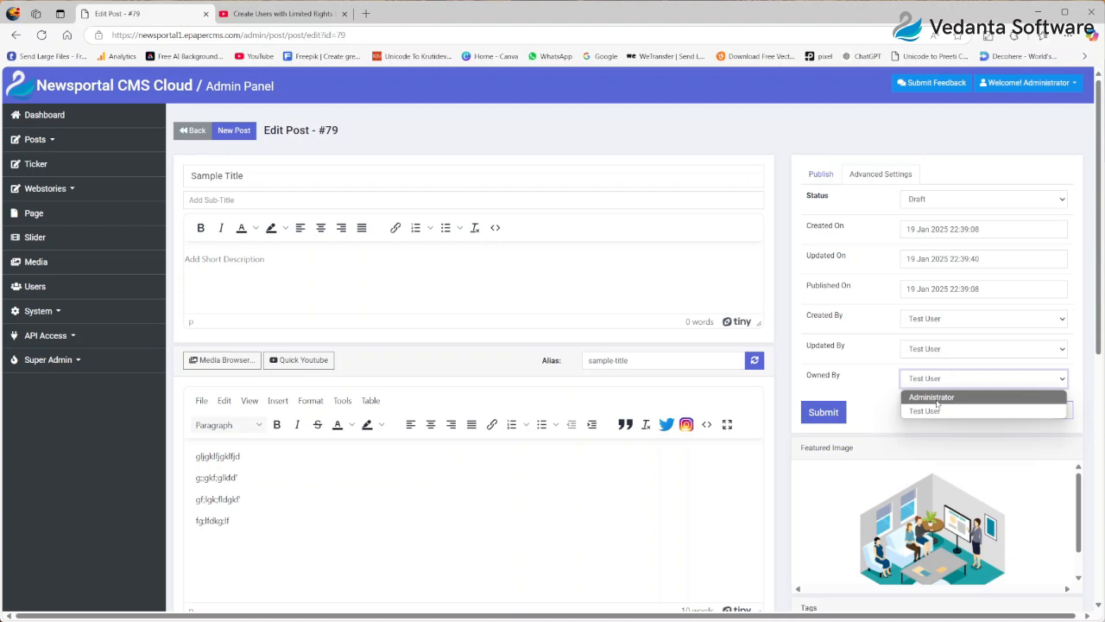
pyautogui.click(931, 397)
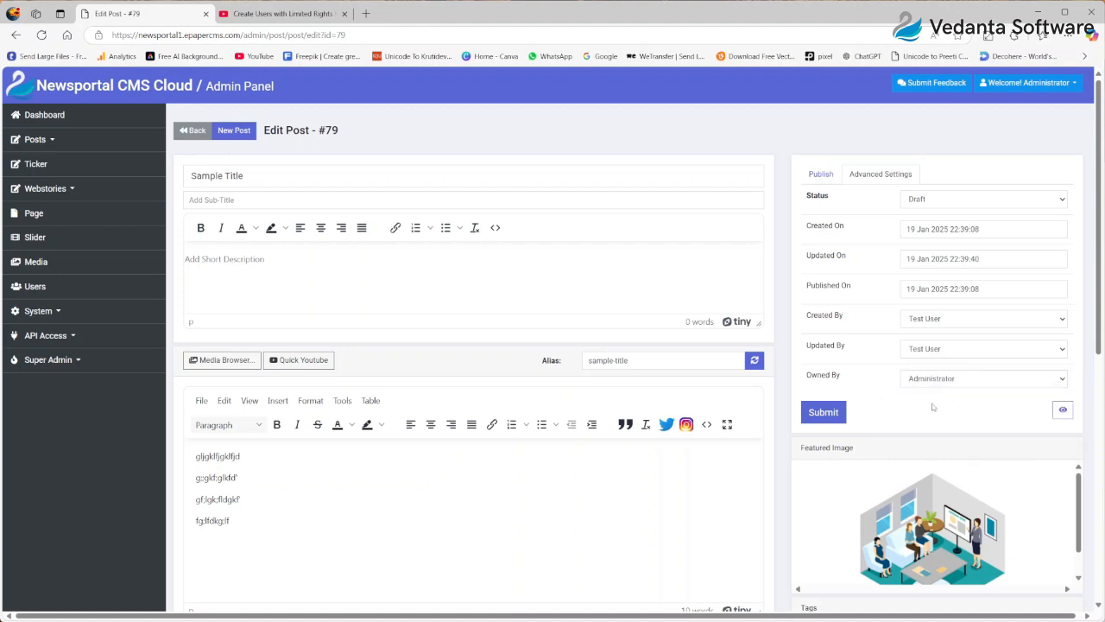
# Switch to the sub-admin's window, check the "Sample Title" entry in the post list, and return to the administrator's window.
pyautogui.hotkey('alt', 'Tab')
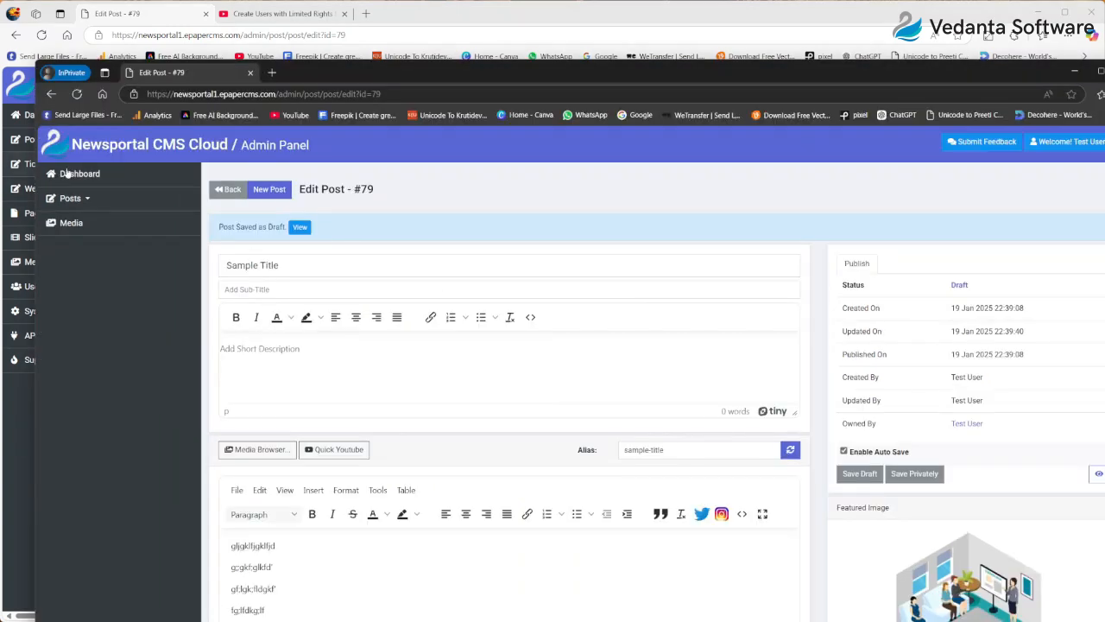
pyautogui.click(74, 203)
pyautogui.click(139, 224)
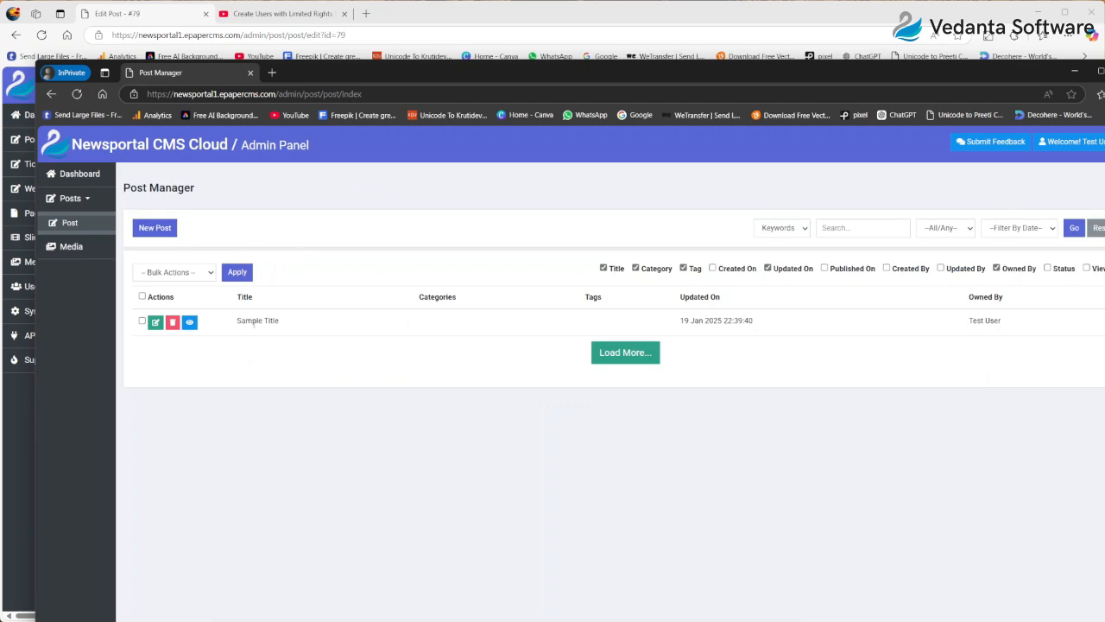
pyautogui.moveTo(243, 321); pyautogui.dragTo(454, 323)
pyautogui.click(25, 435)
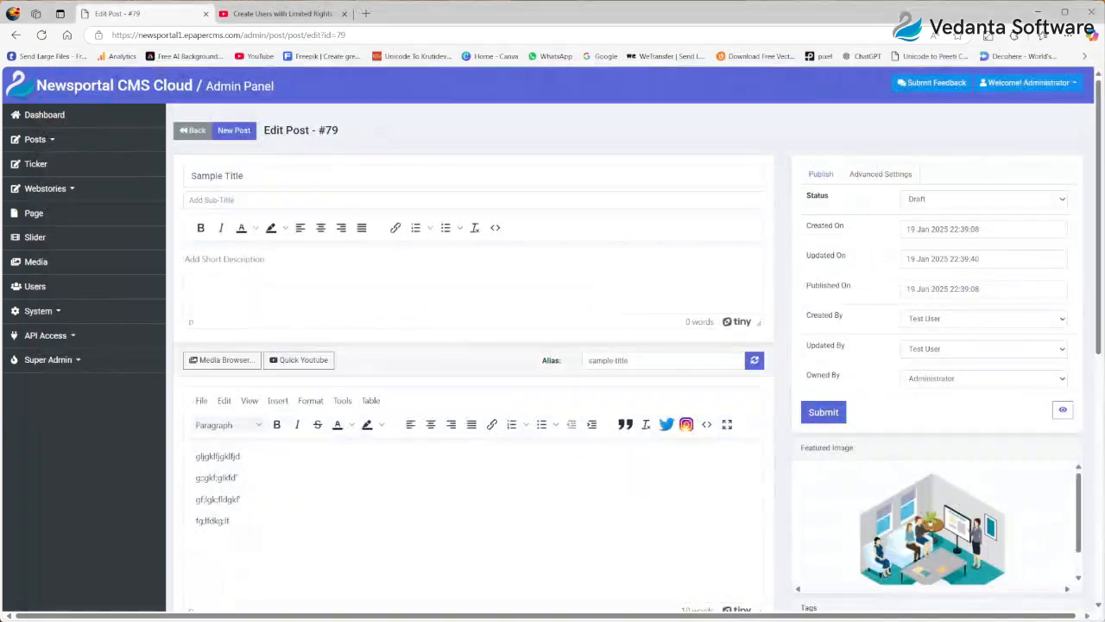
# Submit the post's ownership change to Administrator, and reload the sub-admin's post list to check its effect.
pyautogui.click(827, 414)
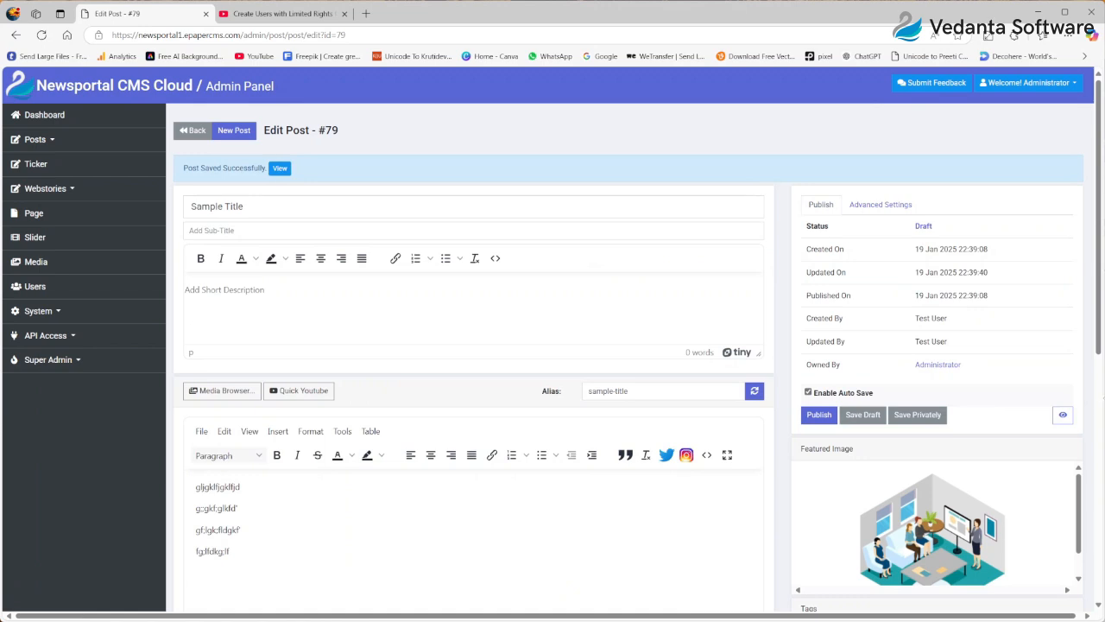
pyautogui.hotkey('alt', 'Tab')
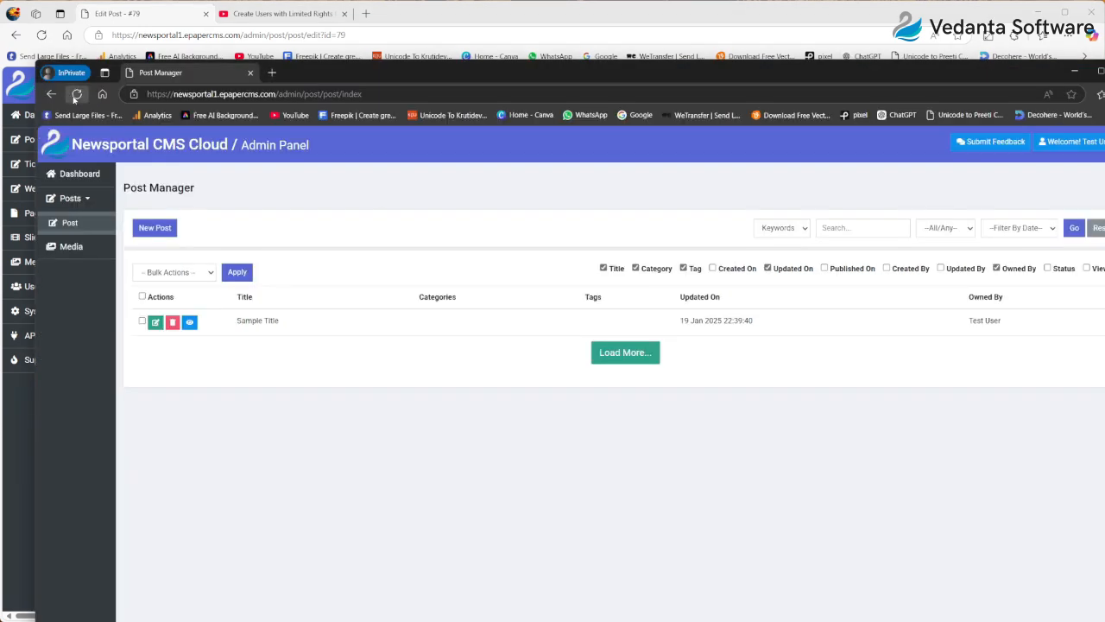
pyautogui.click(76, 95)
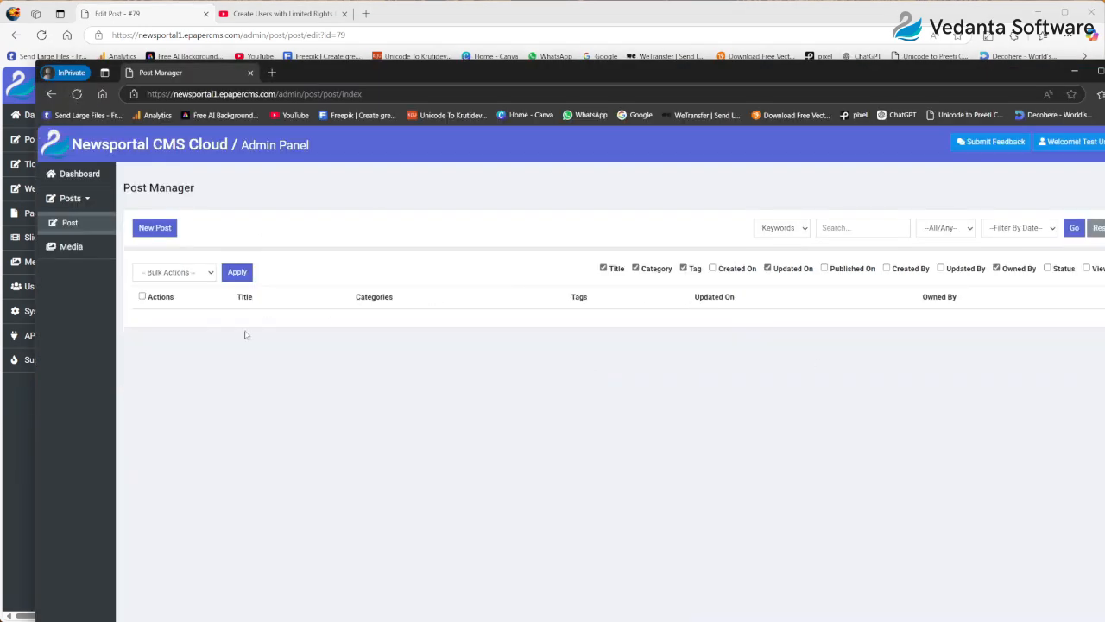
pyautogui.click(20, 416)
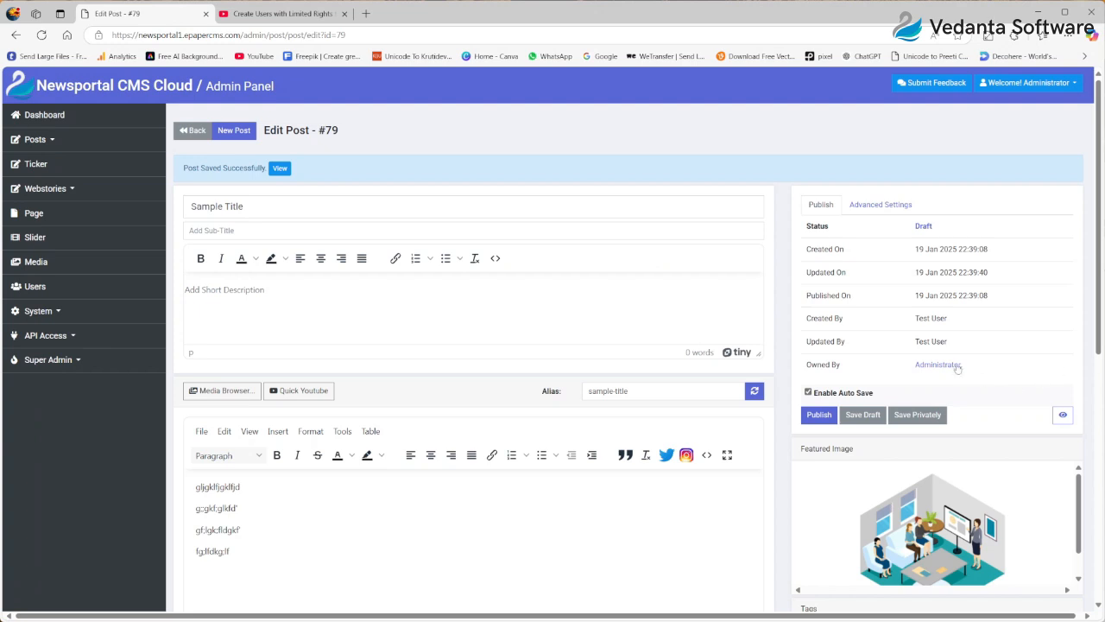
# Assign ownership of the "Sample Title" post to Test User in its advanced settings and submit the change.
pyautogui.click(881, 205)
pyautogui.click(949, 409)
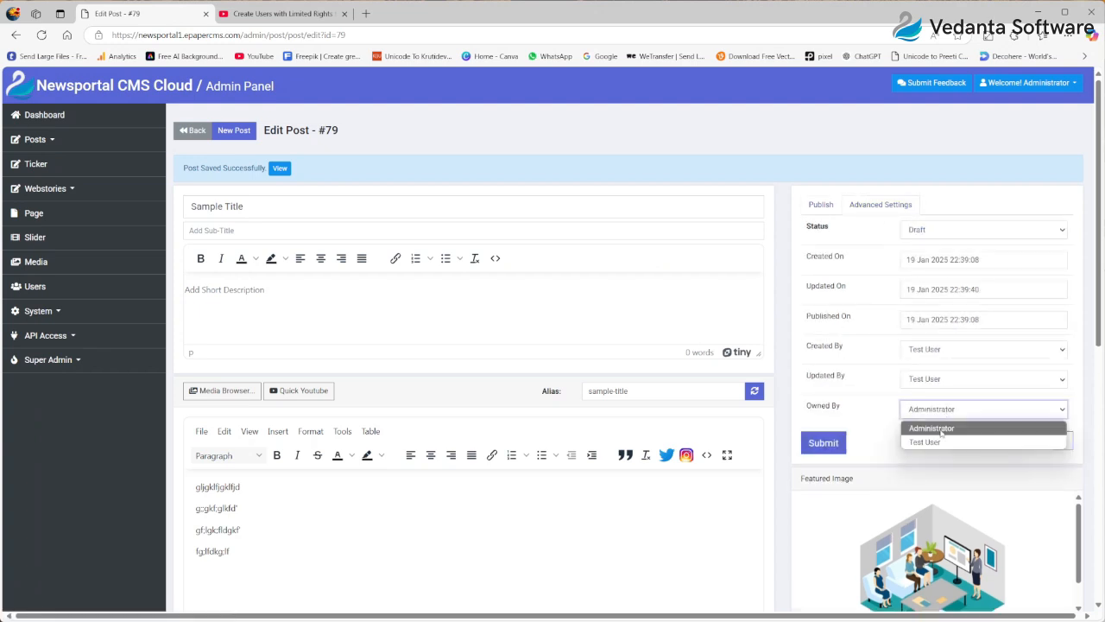
pyautogui.click(942, 442)
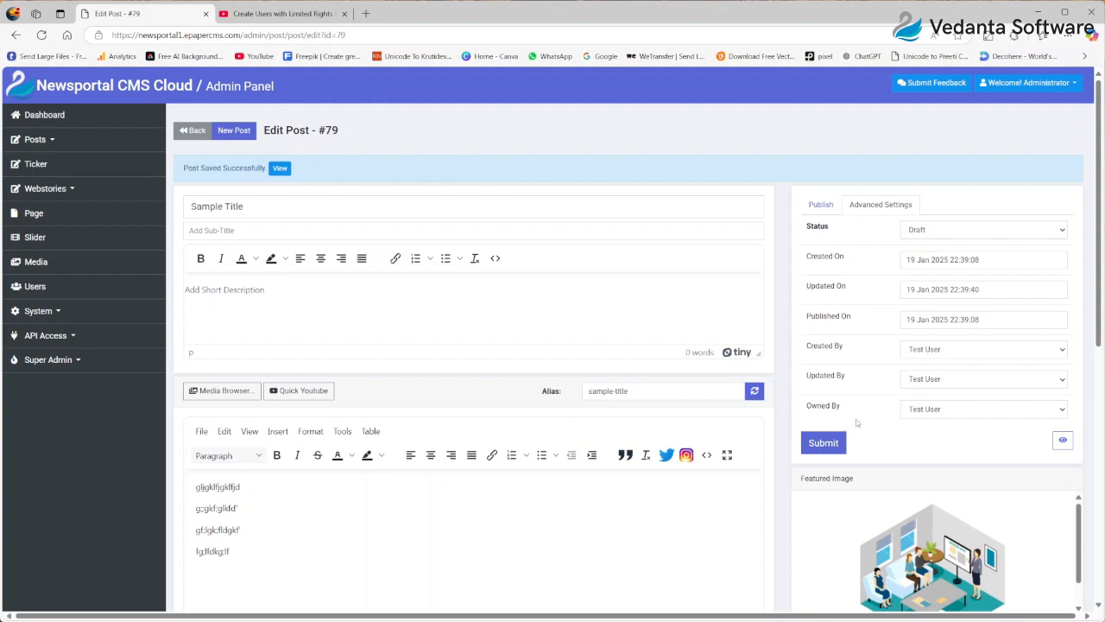
pyautogui.click(844, 450)
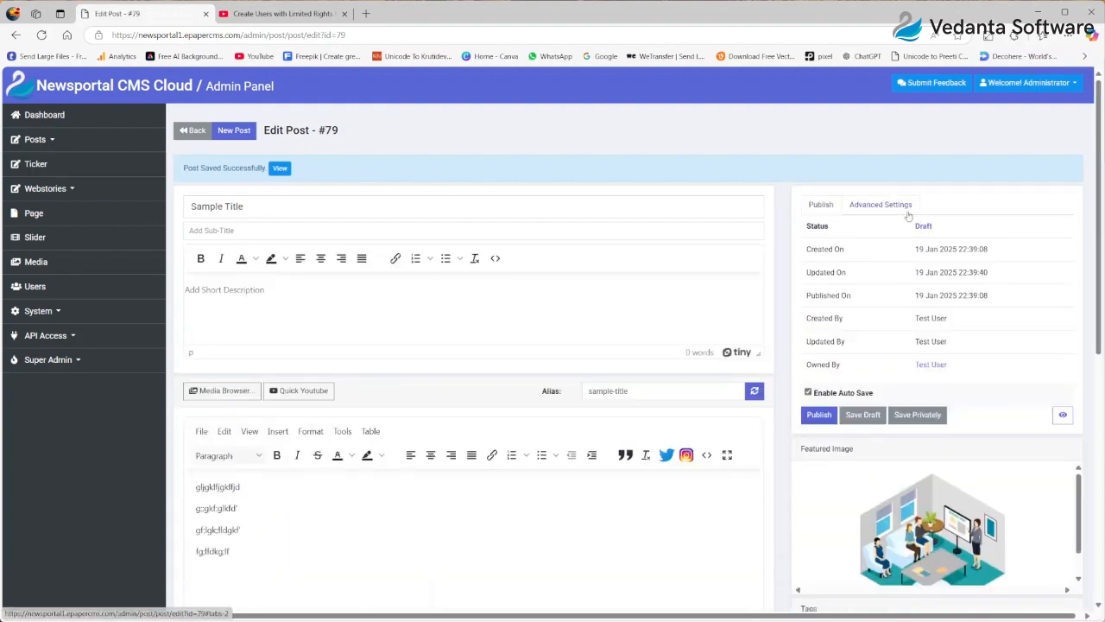
# Review the post's ownership in its advanced settings, and refresh the post list in the sub-admin's window.
pyautogui.click(907, 213)
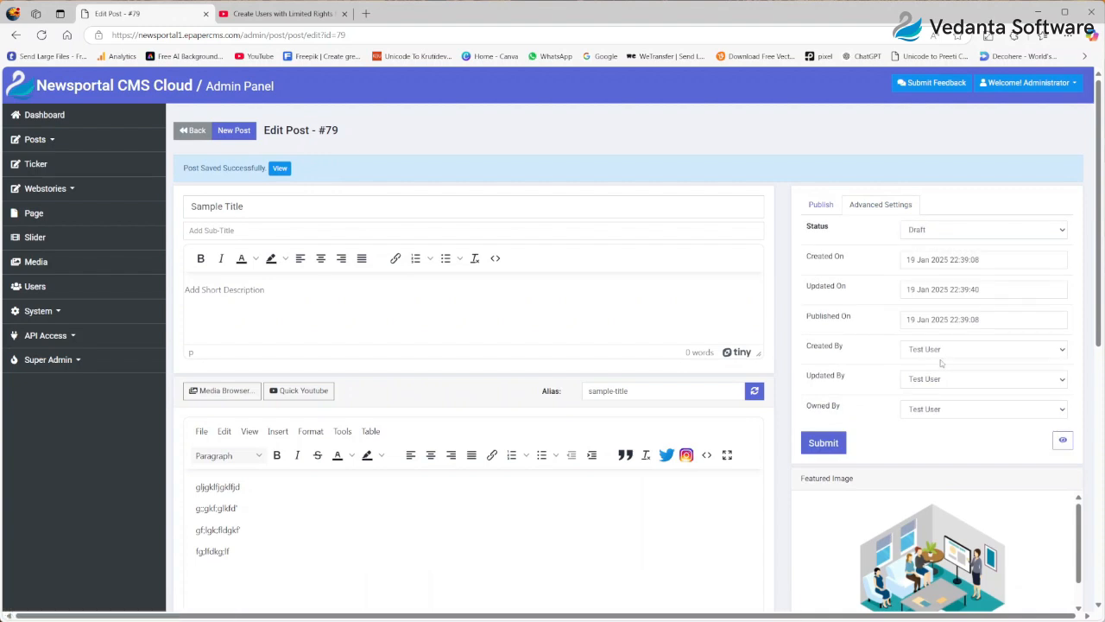
pyautogui.click(1104, 372)
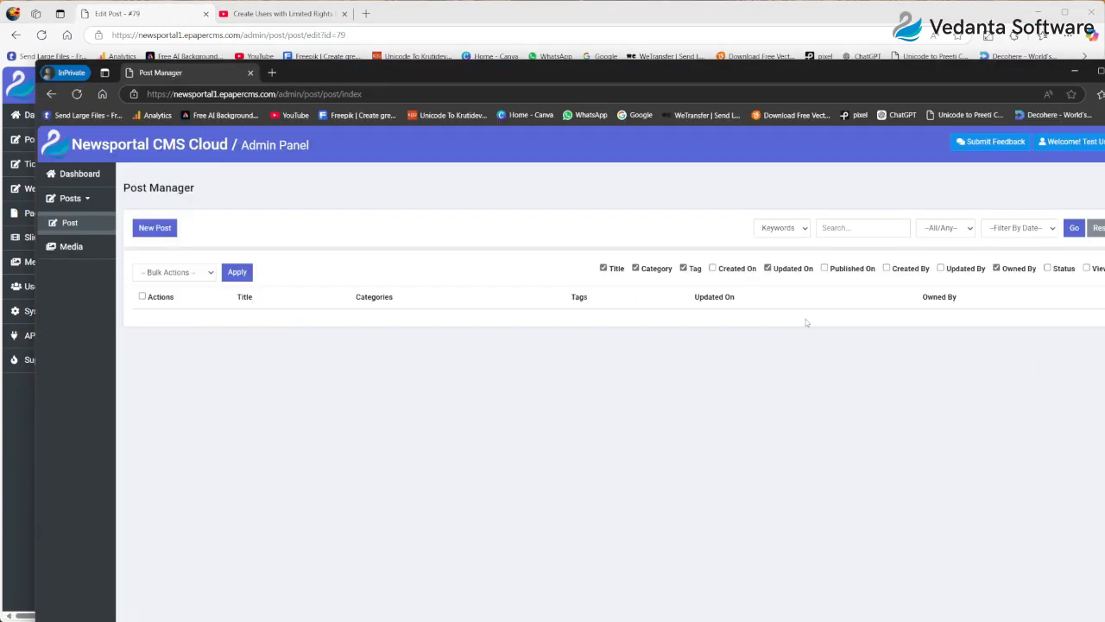
pyautogui.click(1076, 229)
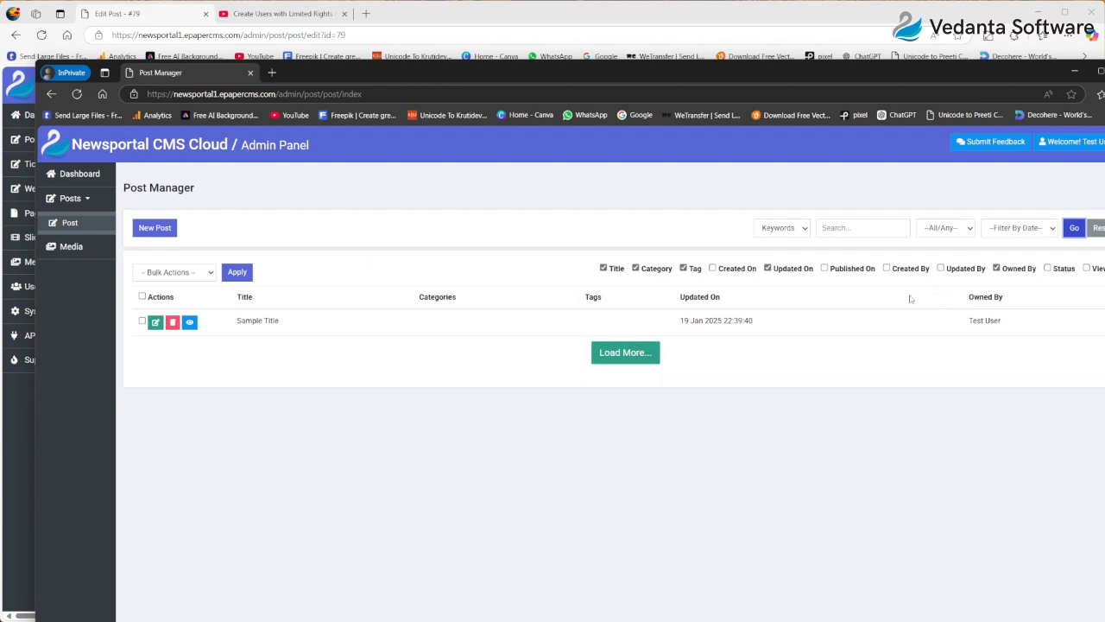